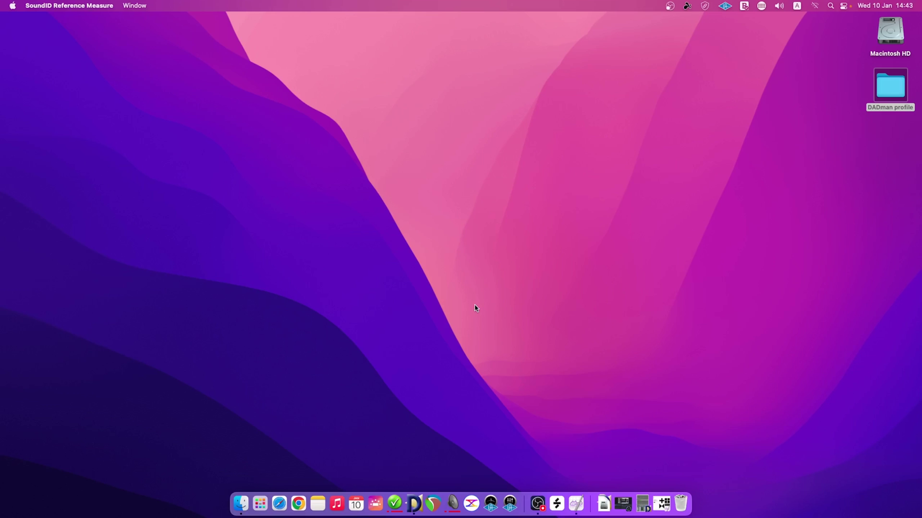
Bring DADman back from the Dock, launch SoundID Reference Measure and begin setup.
{"action": "left_click", "coordinate": [414, 503]}
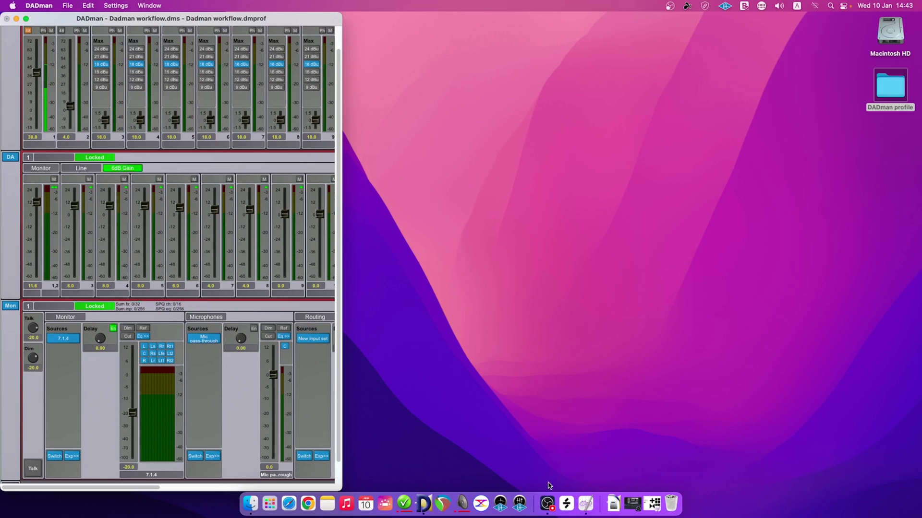
{"action": "left_click", "coordinate": [588, 504]}
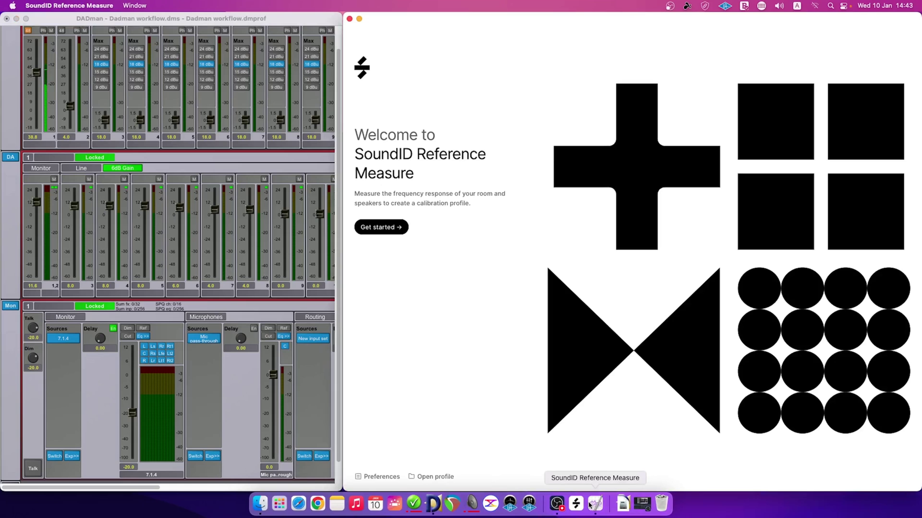
{"action": "left_click", "coordinate": [398, 229]}
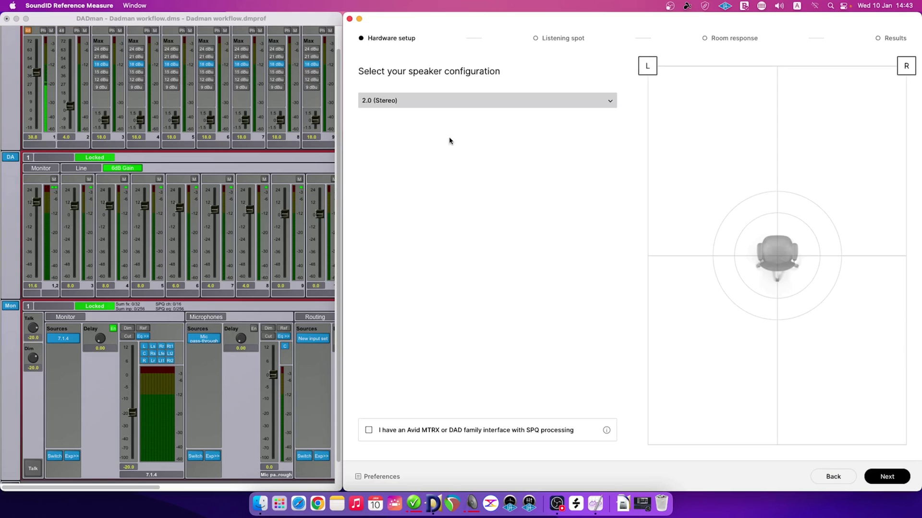
Choose the 7.1.4 speaker layout and enable the Avid MTRX/DAD SPQ processing option.
{"action": "left_click", "coordinate": [456, 102]}
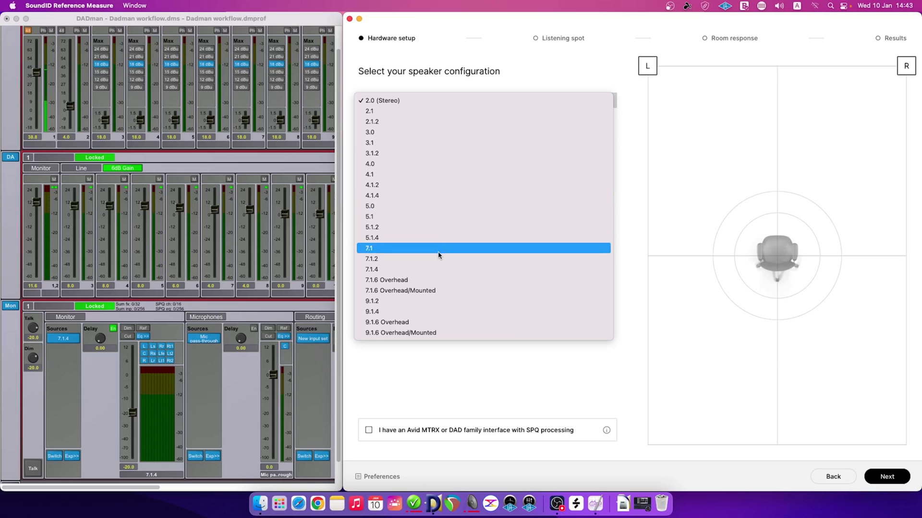
{"action": "left_click", "coordinate": [440, 270]}
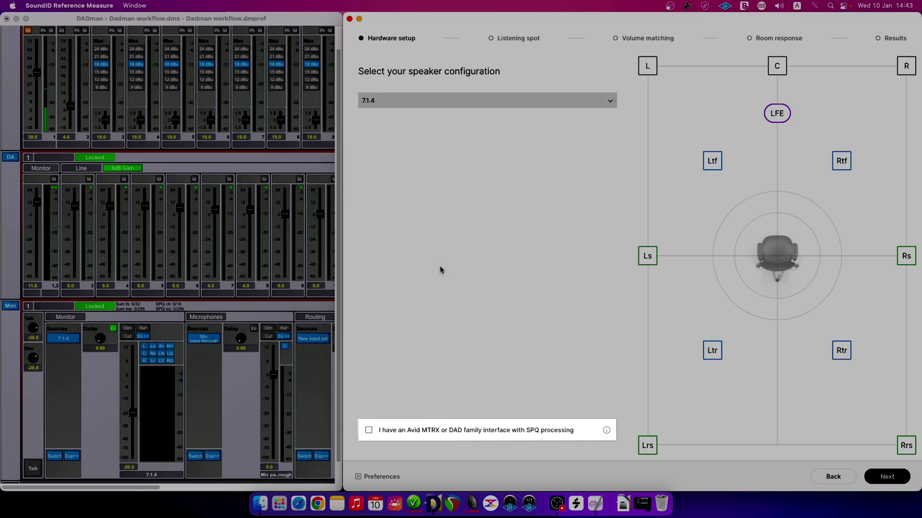
{"action": "left_click", "coordinate": [488, 429]}
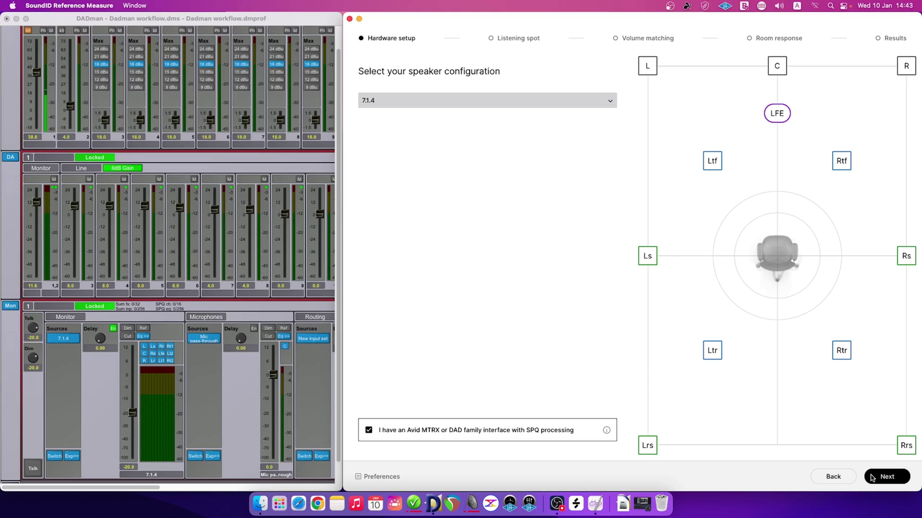
Confirm phantom power, boom stand, shared I/O device, no mic monitoring and bass management.
{"action": "left_click", "coordinate": [872, 478]}
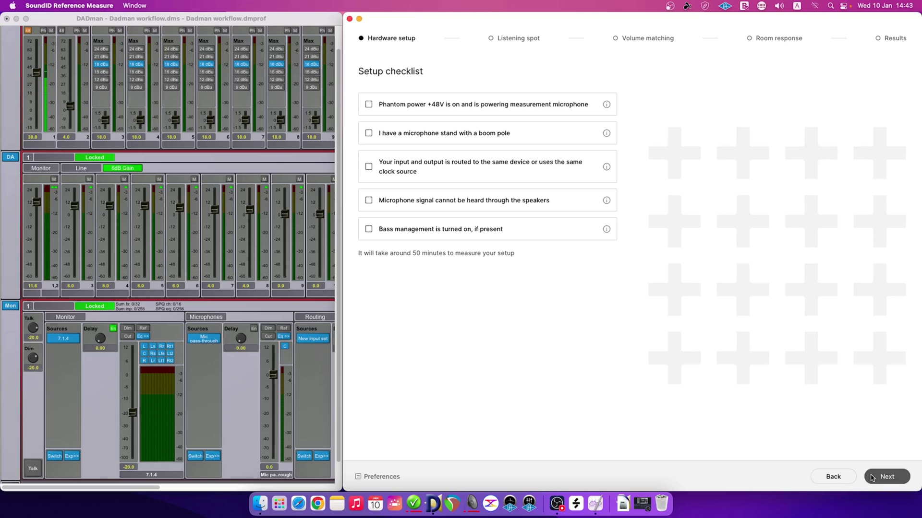
{"action": "left_click", "coordinate": [553, 109]}
{"action": "left_click", "coordinate": [550, 134]}
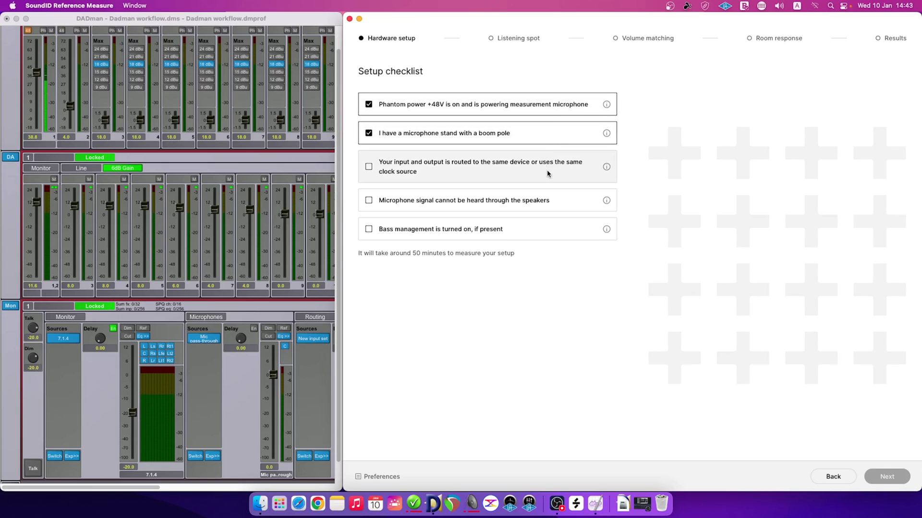
{"action": "left_click", "coordinate": [548, 165]}
{"action": "left_click", "coordinate": [546, 200]}
{"action": "left_click", "coordinate": [544, 227]}
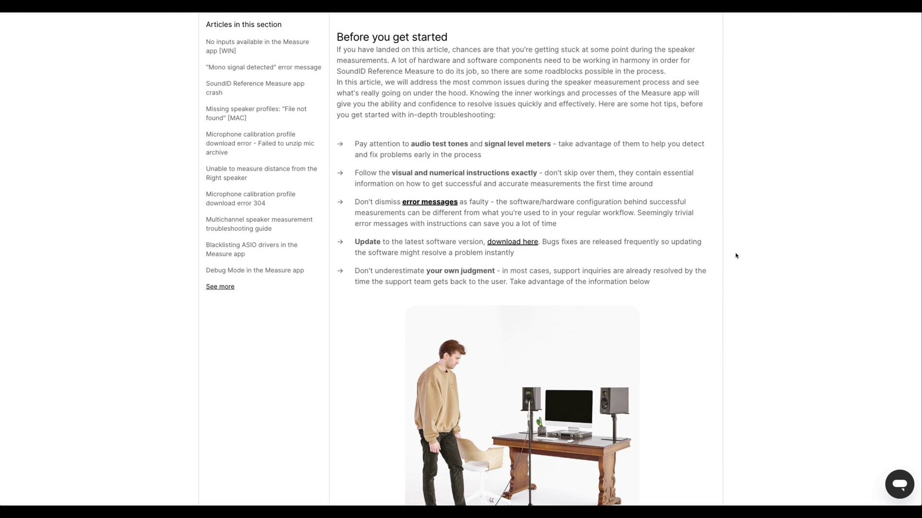
Scroll through the help article's Hardware setup and Hot tips sections.
{"action": "scroll", "coordinate": [736, 256], "scroll_direction": "down", "scroll_amount": 10}
{"action": "scroll", "coordinate": [736, 255], "scroll_direction": "down", "scroll_amount": 10}
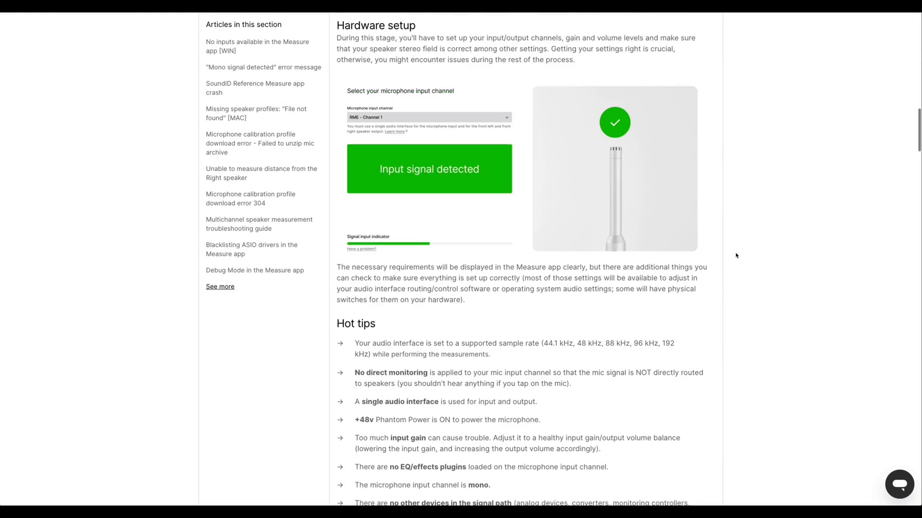
{"action": "scroll", "coordinate": [736, 256], "scroll_direction": "down", "scroll_amount": 10}
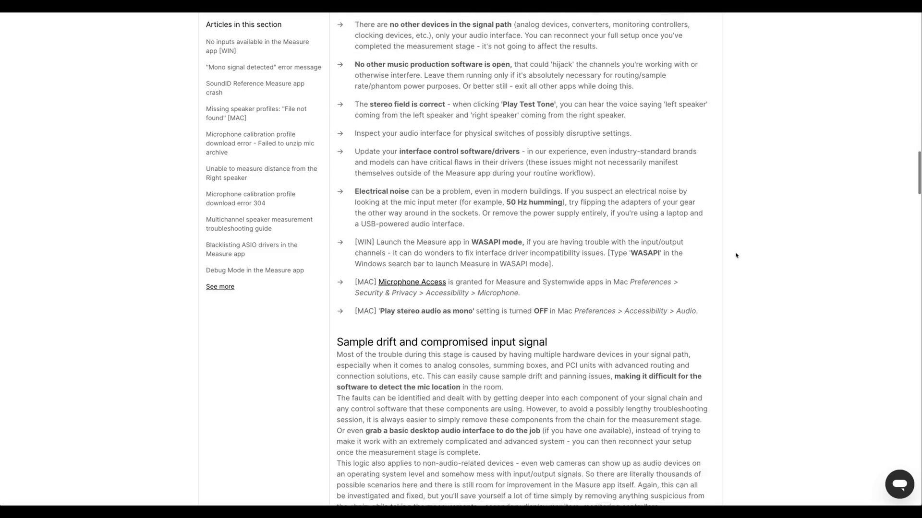
{"action": "scroll", "coordinate": [736, 256], "scroll_direction": "down", "scroll_amount": 5}
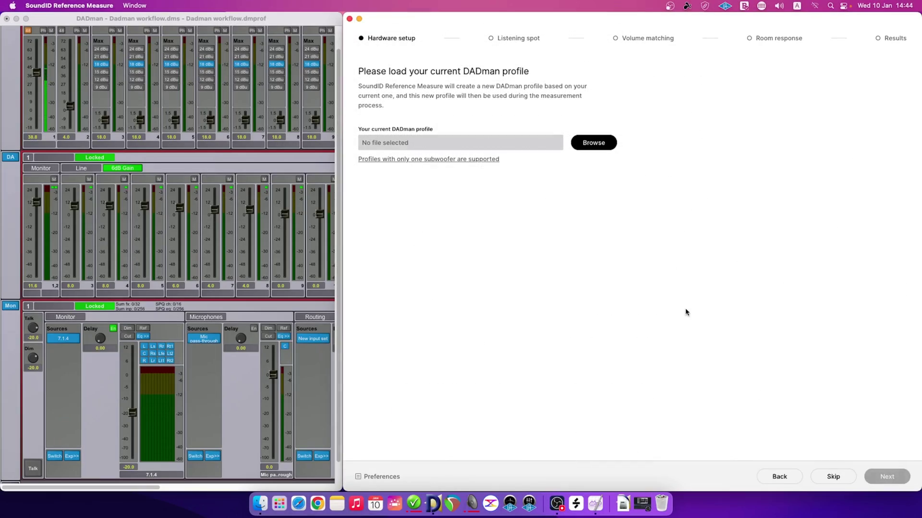
Load Dadman workflow.dmprof from the Desktop's DADman profile folder as the current profile.
{"action": "left_click", "coordinate": [589, 146]}
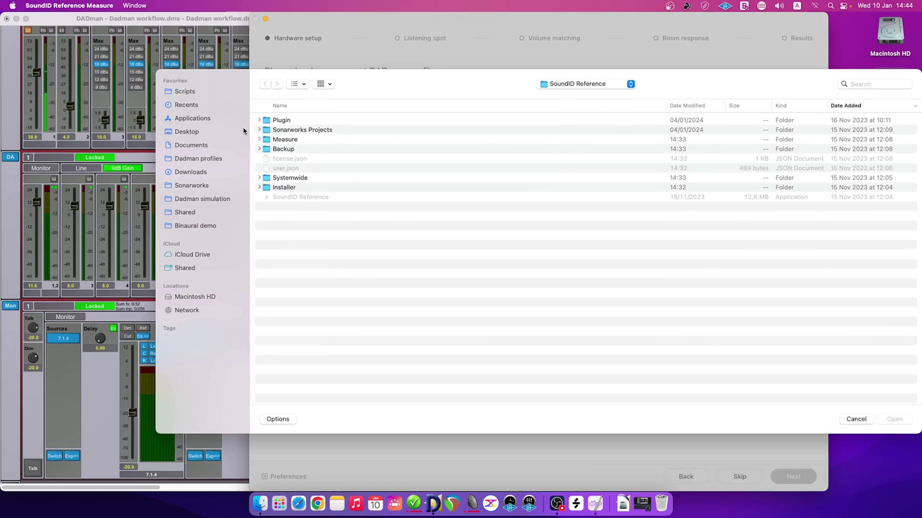
{"action": "left_click", "coordinate": [239, 131]}
{"action": "left_click", "coordinate": [287, 123]}
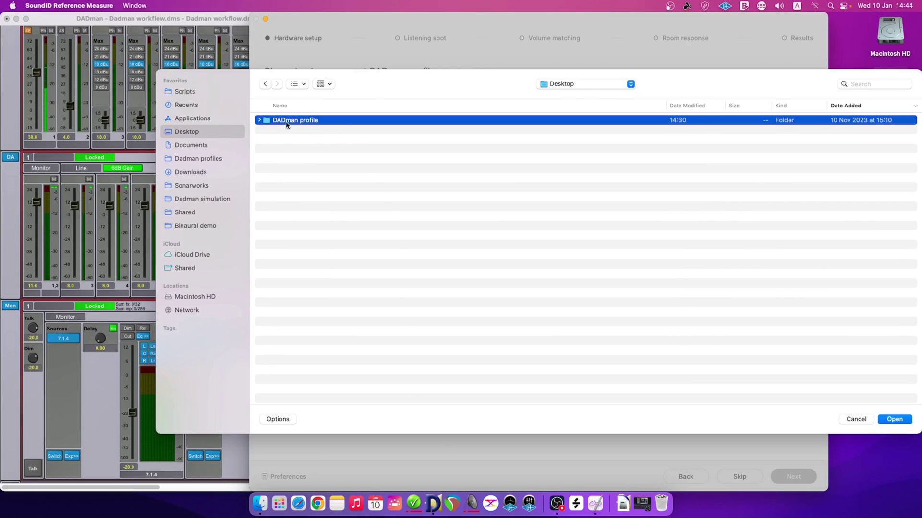
{"action": "double_click", "coordinate": [286, 124]}
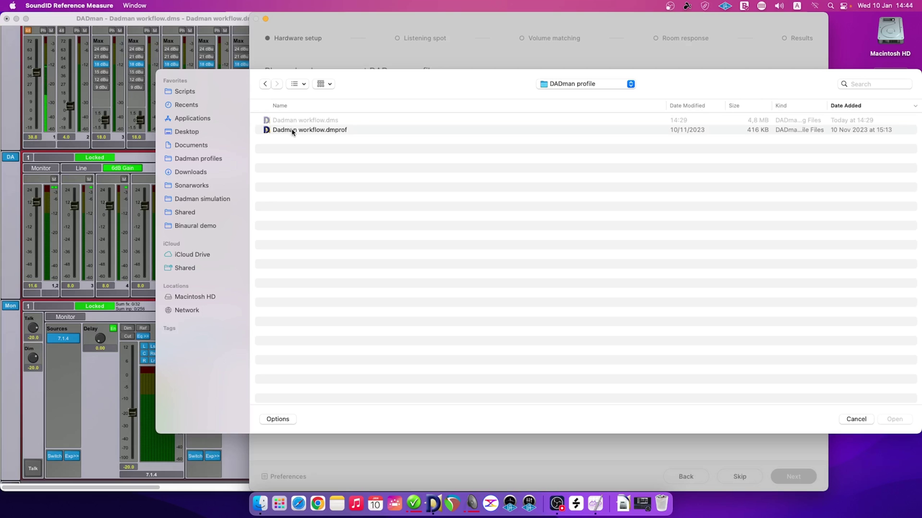
{"action": "left_click", "coordinate": [293, 131]}
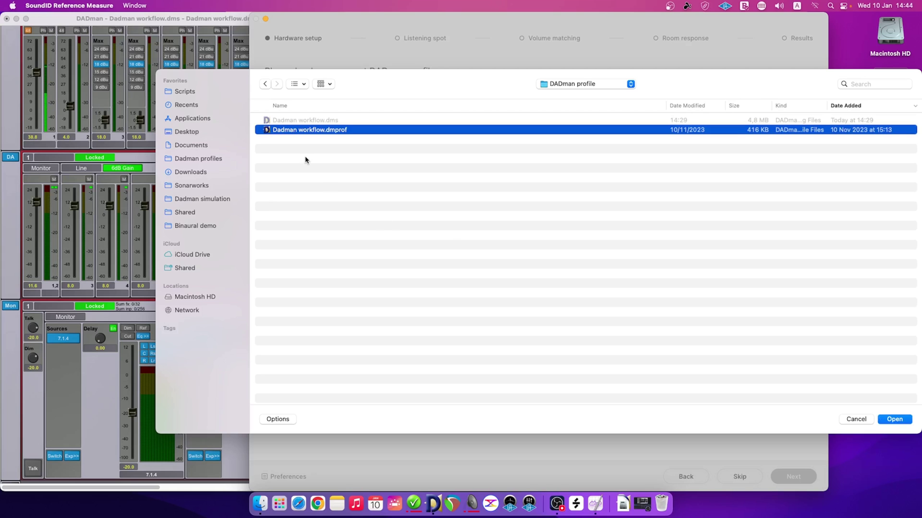
{"action": "left_click", "coordinate": [881, 420]}
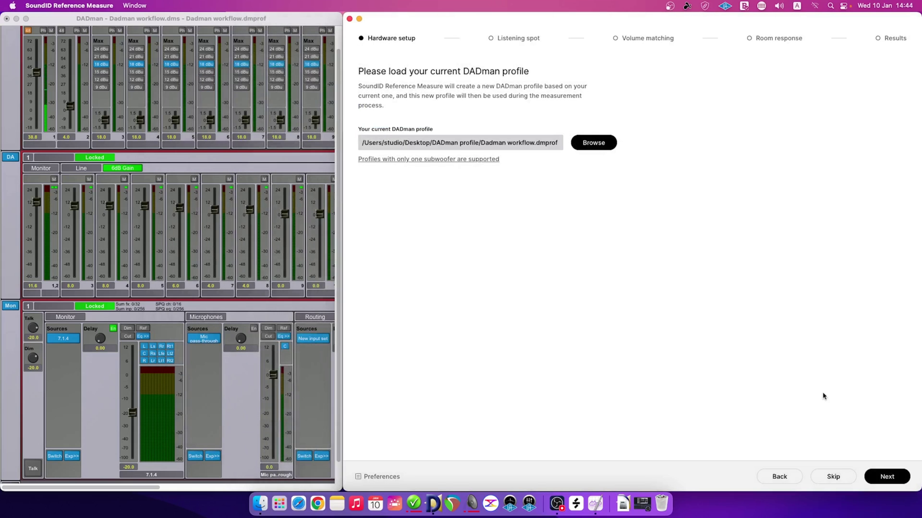
Choose Monitor as the output group container and 7.1.4 as the group, then create the profile copy.
{"action": "left_click", "coordinate": [877, 478]}
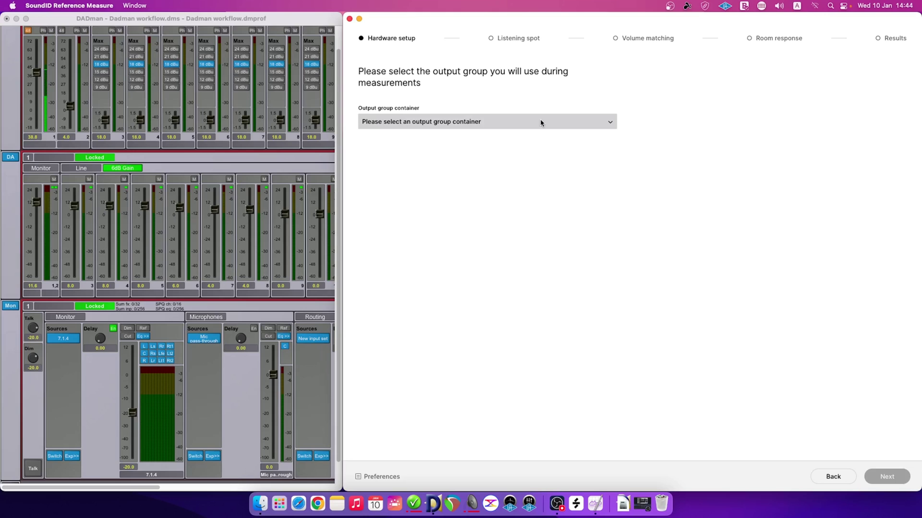
{"action": "left_click", "coordinate": [540, 121]}
{"action": "left_click", "coordinate": [538, 133]}
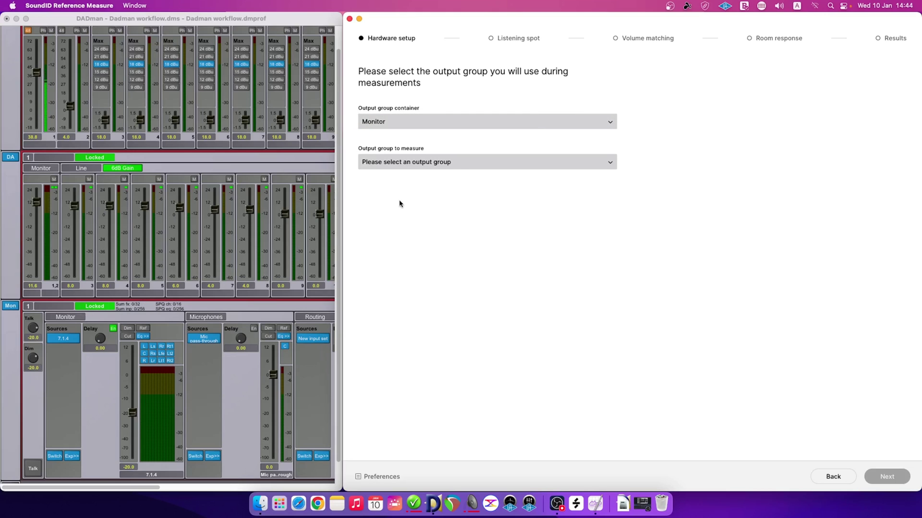
{"action": "left_click", "coordinate": [437, 162]}
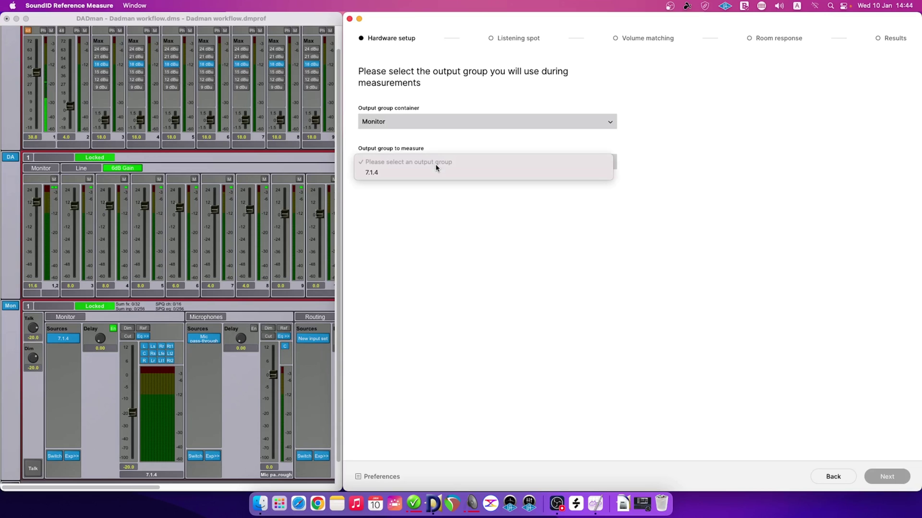
{"action": "left_click", "coordinate": [435, 173]}
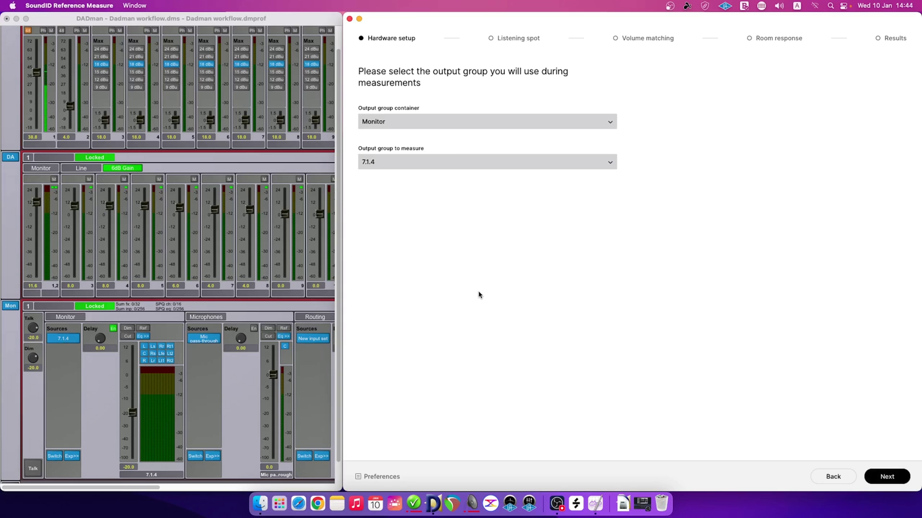
{"action": "left_click", "coordinate": [872, 478]}
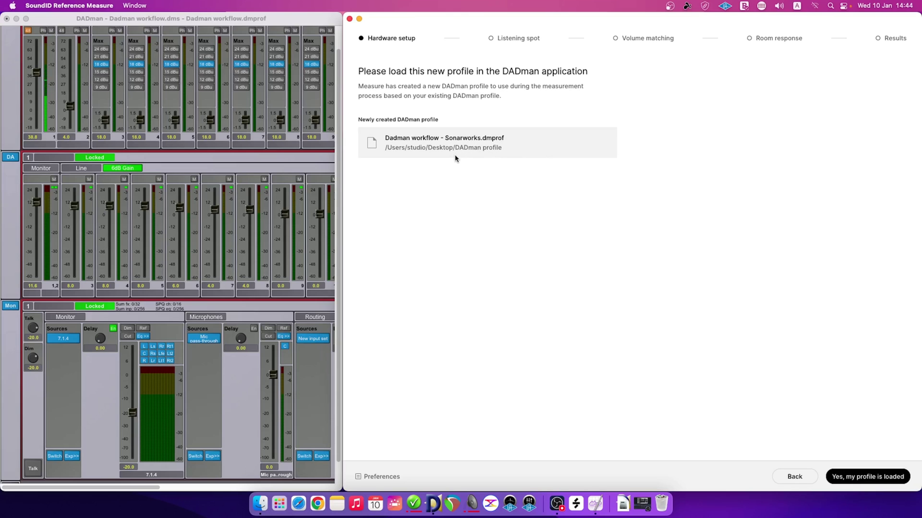
{"action": "double_click", "coordinate": [457, 138]}
Open Dadman workflow - Sonarworks.dmprof in DADman via File > Open Profile.
{"action": "left_click", "coordinate": [134, 22]}
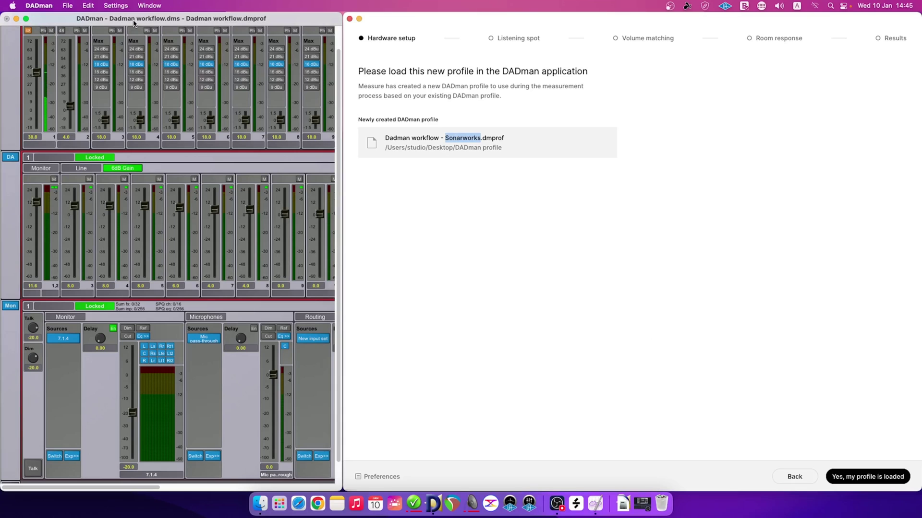
{"action": "left_click", "coordinate": [67, 5]}
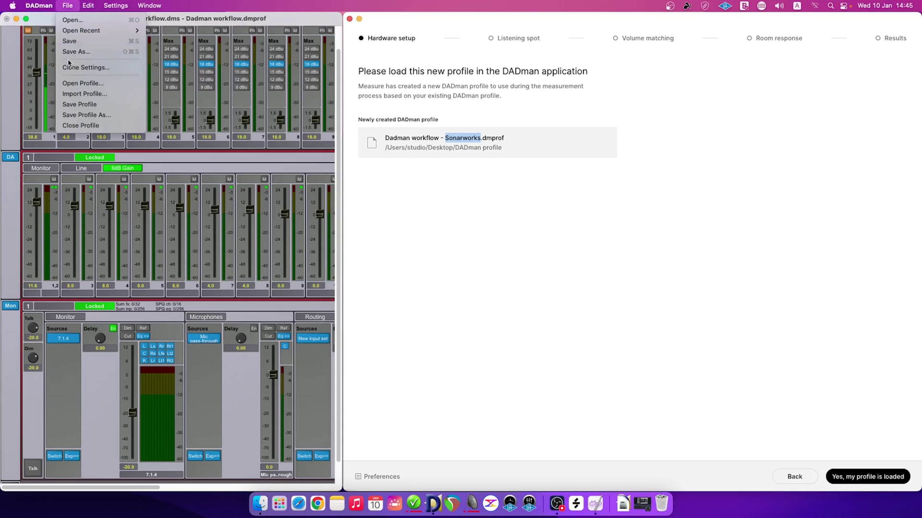
{"action": "left_click", "coordinate": [71, 84]}
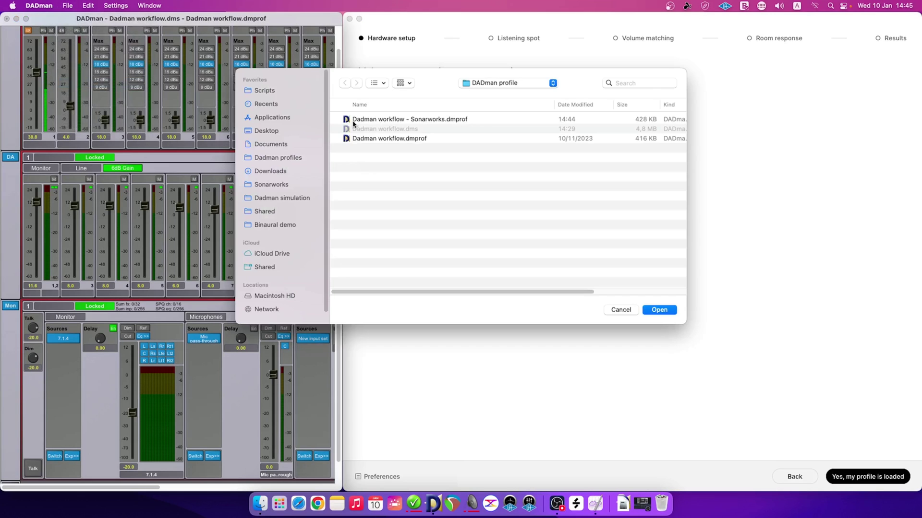
{"action": "left_click", "coordinate": [368, 122]}
{"action": "left_click", "coordinate": [658, 310]}
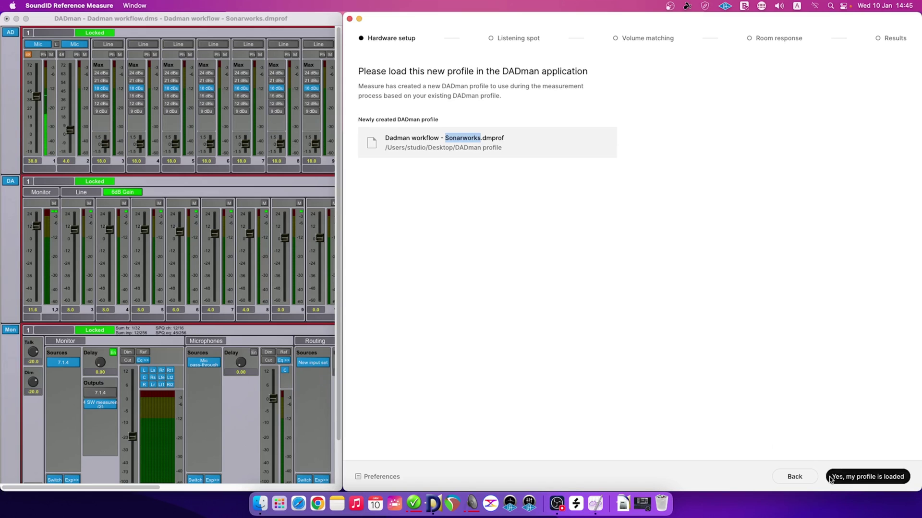
Confirm the profile and 7.1.4 output group are set, pass the gain check and measure the speakers.
{"action": "left_click", "coordinate": [830, 479]}
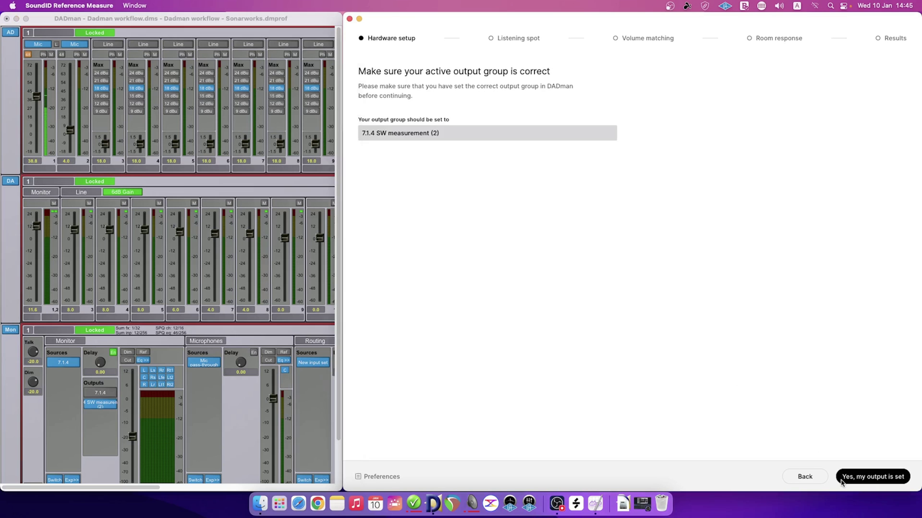
{"action": "left_click", "coordinate": [841, 478]}
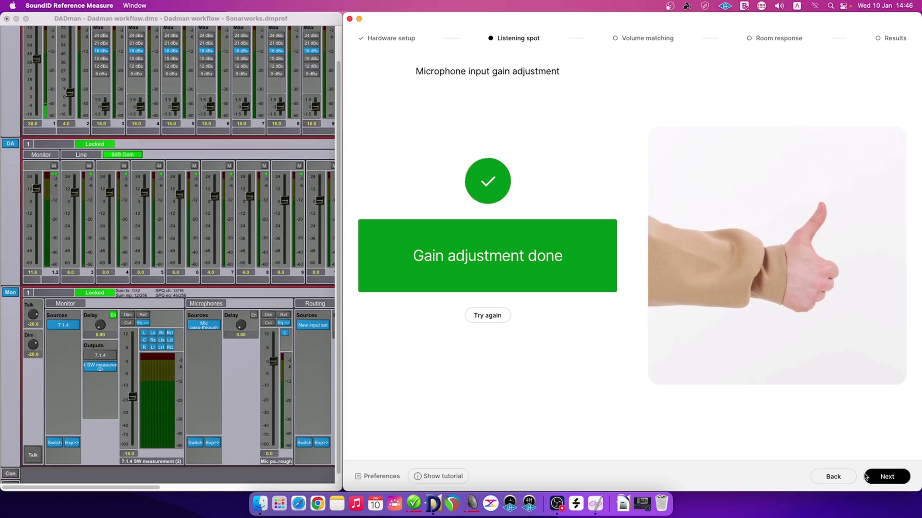
{"action": "left_click", "coordinate": [852, 476]}
{"action": "left_click", "coordinate": [853, 476]}
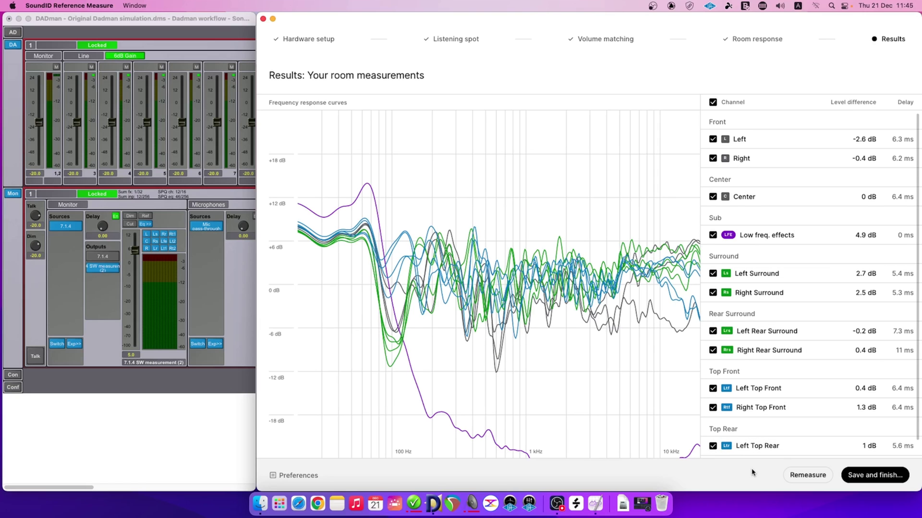
Save the measurements as '7.1.4 studio - 2023-12-21' and continue to the calibration guide.
{"action": "left_click", "coordinate": [849, 477]}
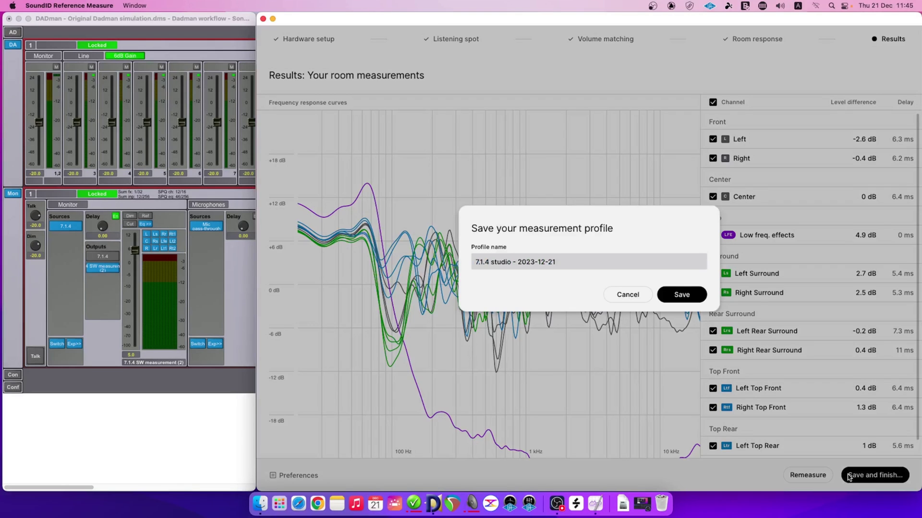
{"action": "left_click", "coordinate": [691, 293]}
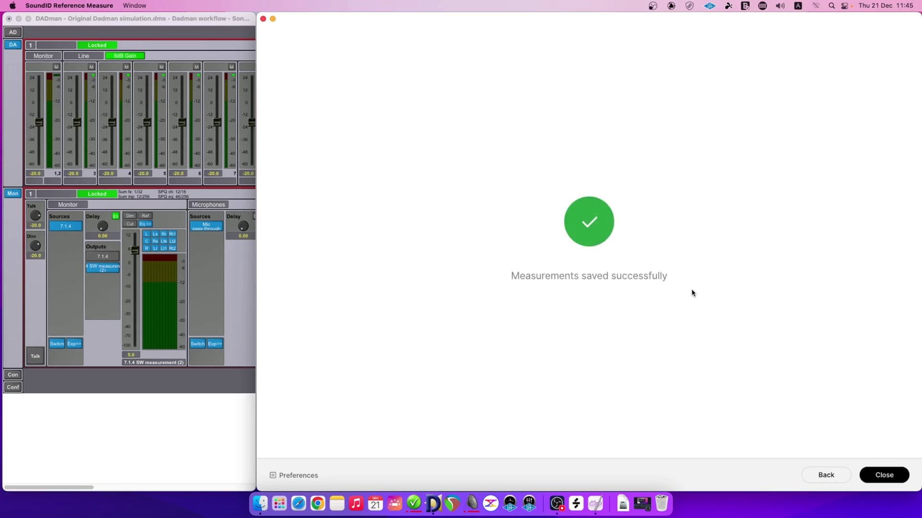
{"action": "left_click", "coordinate": [866, 473]}
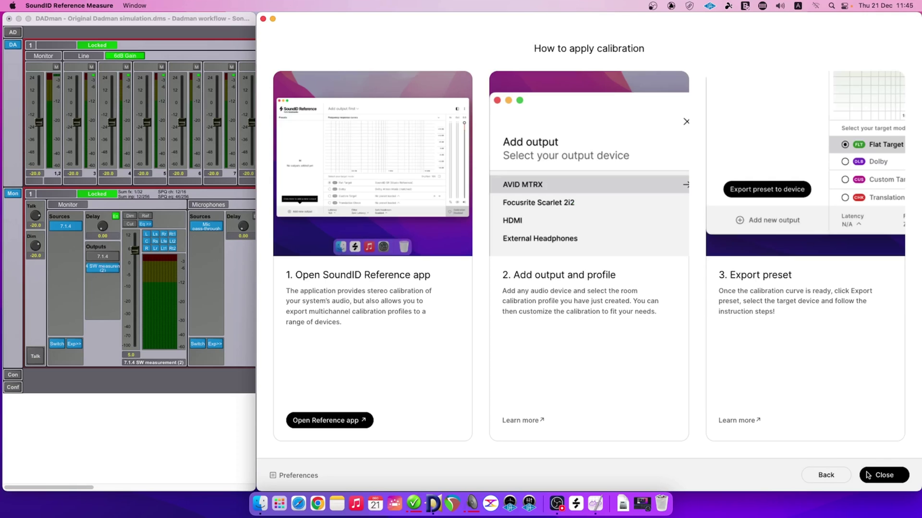
Launch the SoundID Reference app and close the 'How to apply calibration' guide window.
{"action": "left_click", "coordinate": [342, 422]}
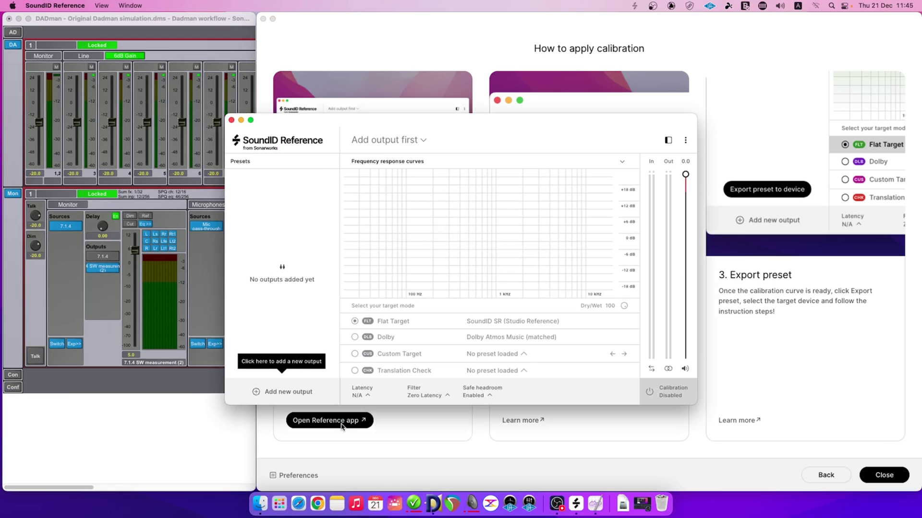
{"action": "left_click", "coordinate": [368, 461]}
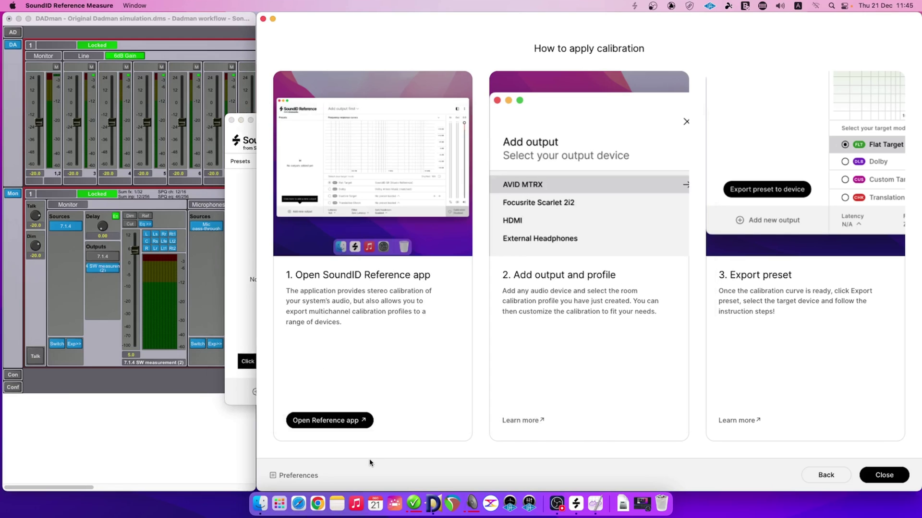
{"action": "key", "text": "super+q"}
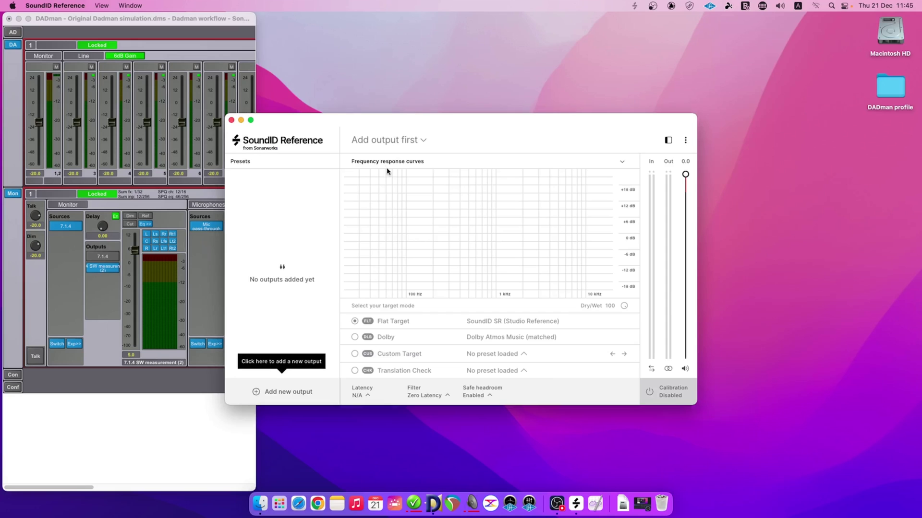
Add Dante Virtual Soundcard channels 1-2 as an output using the '7.1.4 studio - 2023-12-21' profile.
{"action": "left_click", "coordinate": [288, 396]}
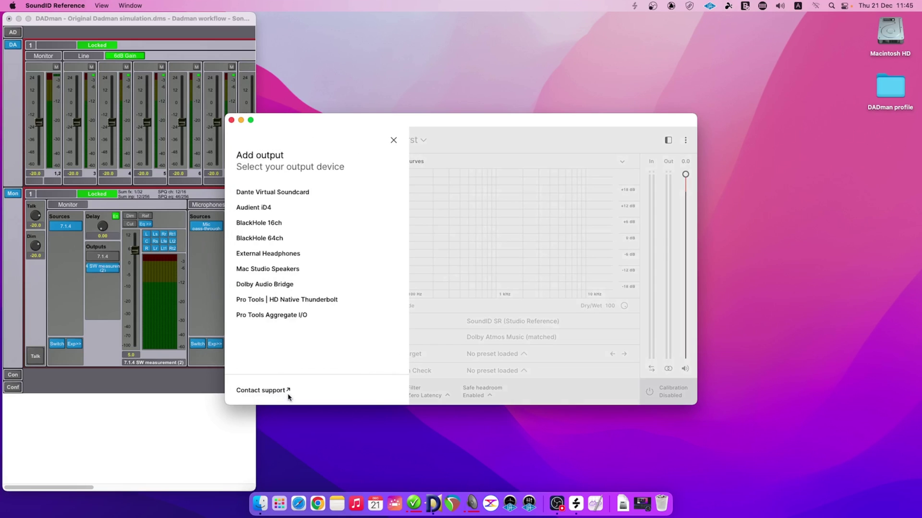
{"action": "left_click", "coordinate": [308, 195]}
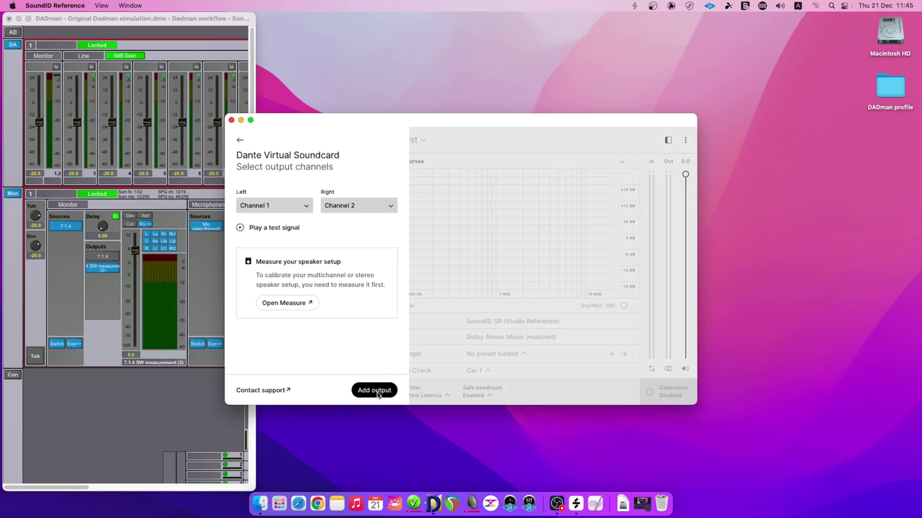
{"action": "left_click", "coordinate": [378, 394]}
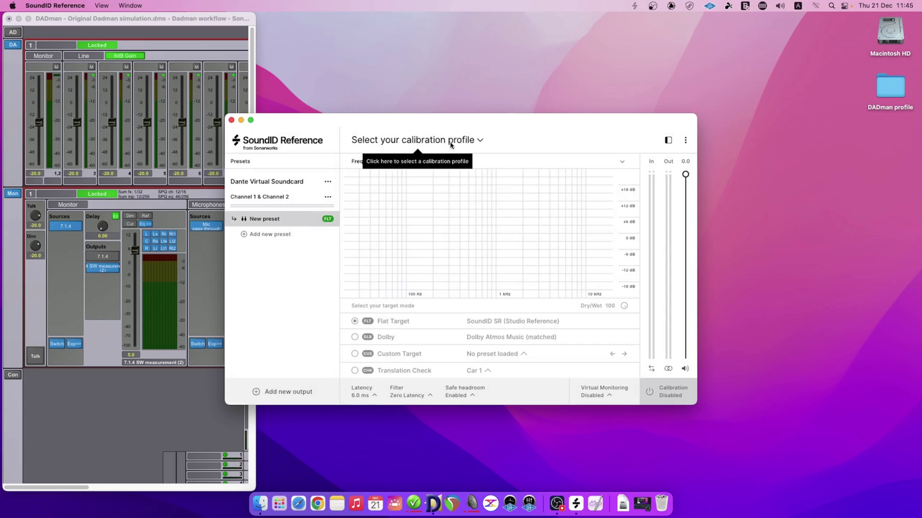
{"action": "left_click", "coordinate": [451, 144]}
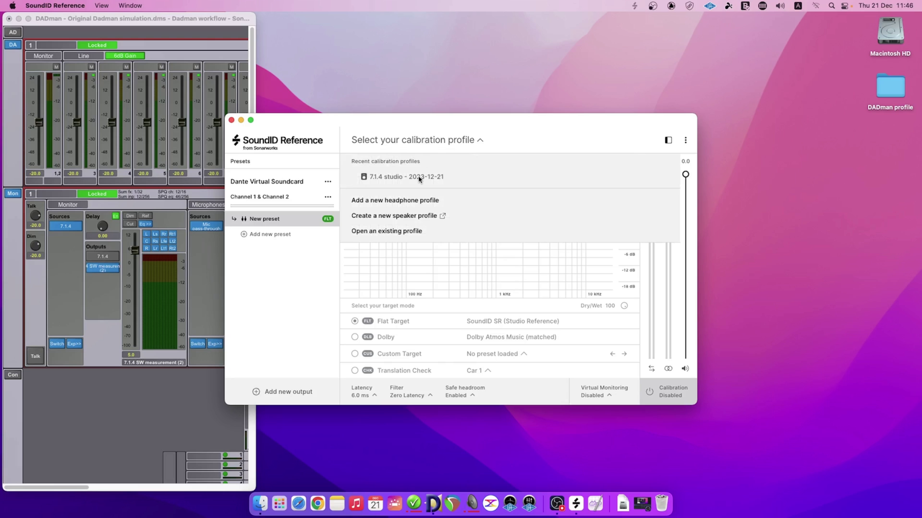
{"action": "left_click", "coordinate": [419, 179]}
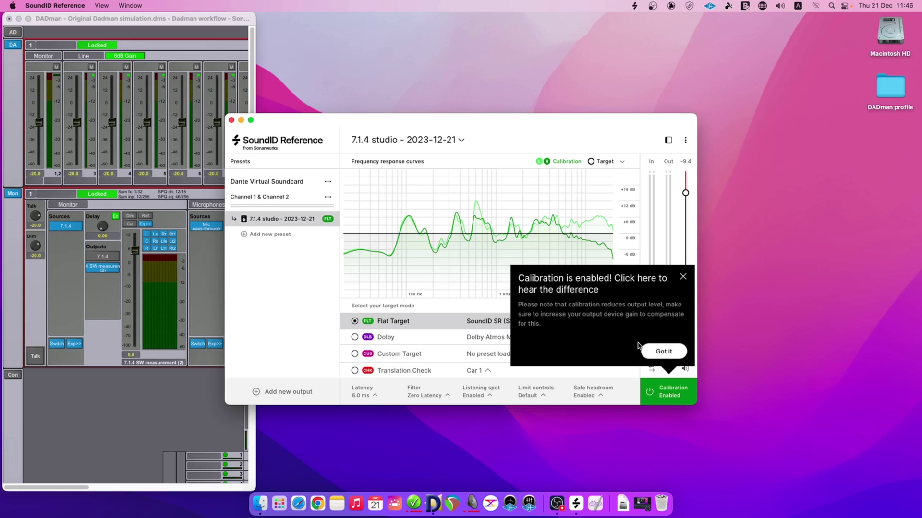
Try the Dolby, Custom Target and Translation Check target modes, then return to Flat Target.
{"action": "left_click", "coordinate": [650, 356]}
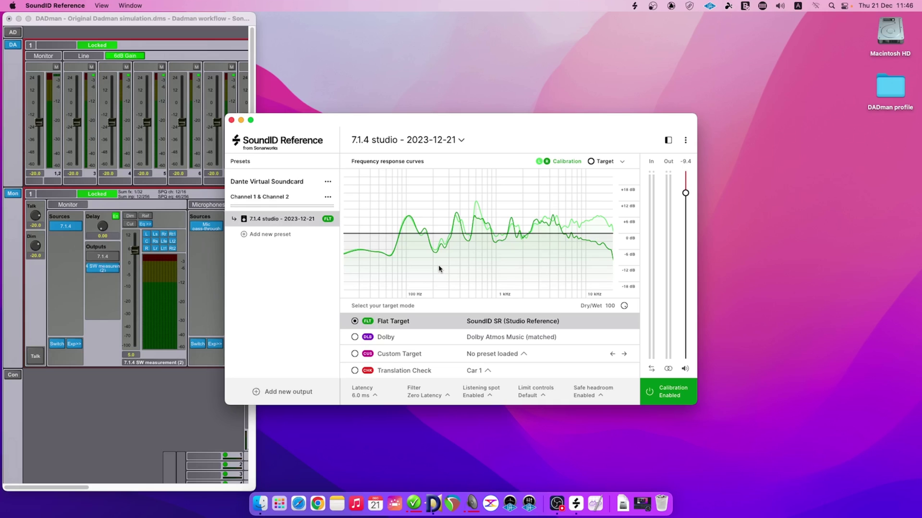
{"action": "left_click", "coordinate": [354, 337]}
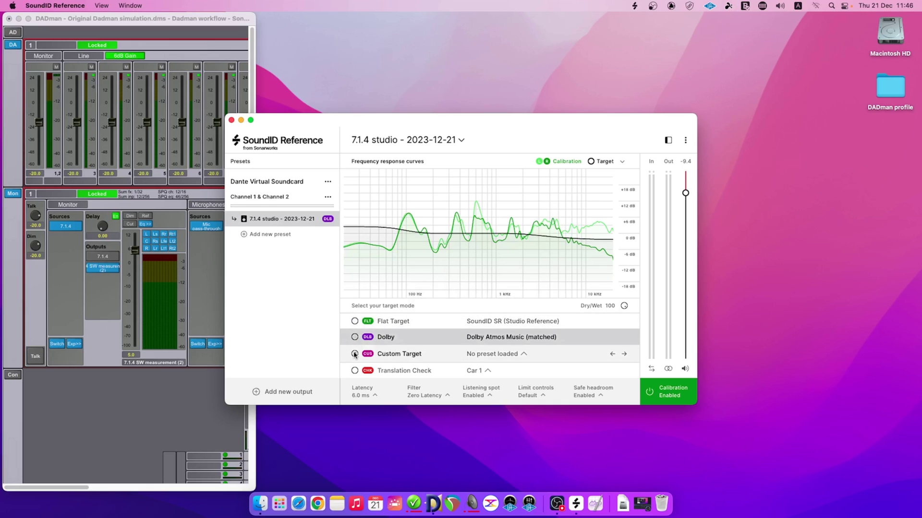
{"action": "left_click", "coordinate": [354, 354]}
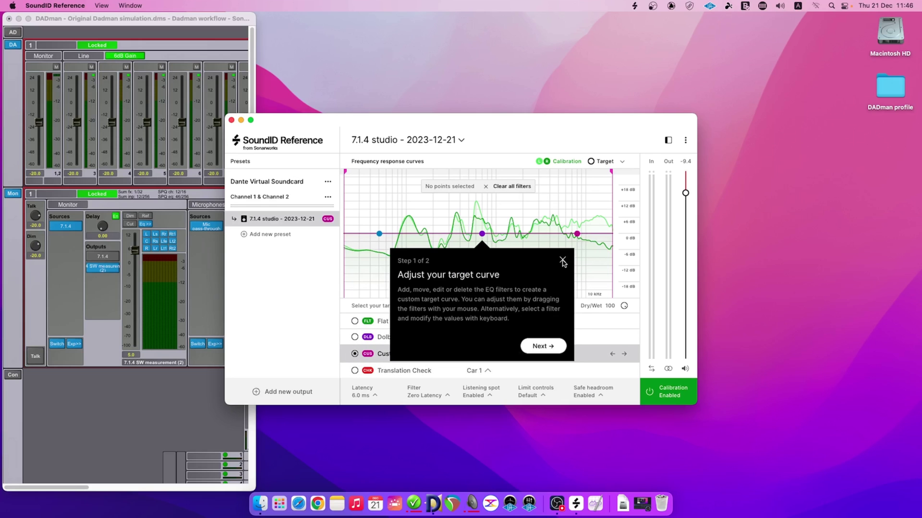
{"action": "left_click", "coordinate": [563, 261]}
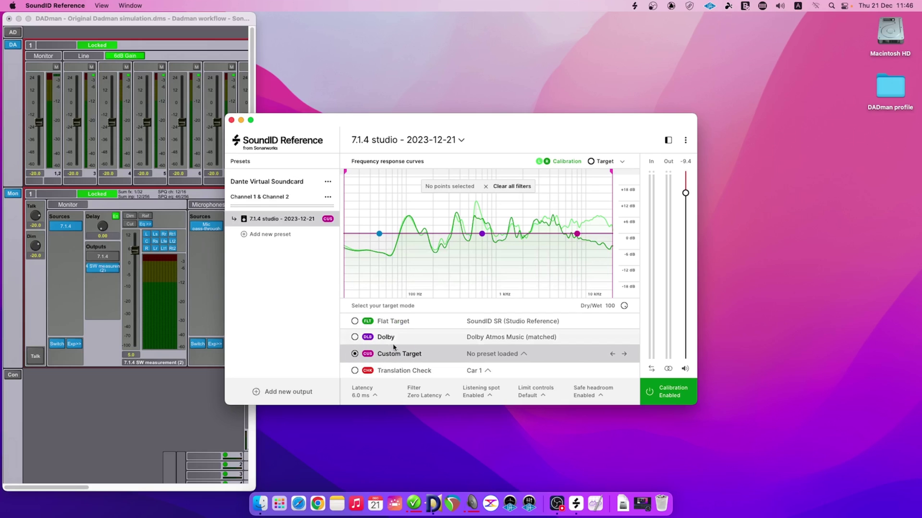
{"action": "left_click", "coordinate": [355, 371]}
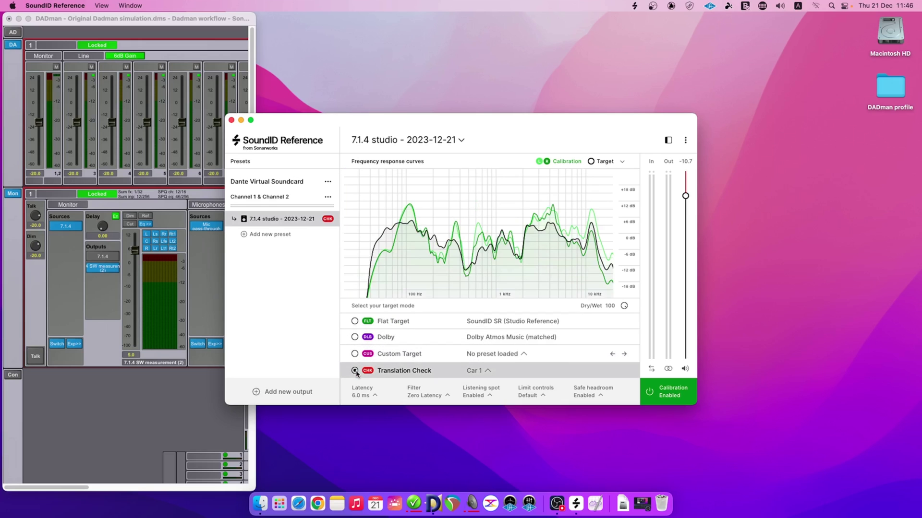
{"action": "left_click", "coordinate": [355, 321]}
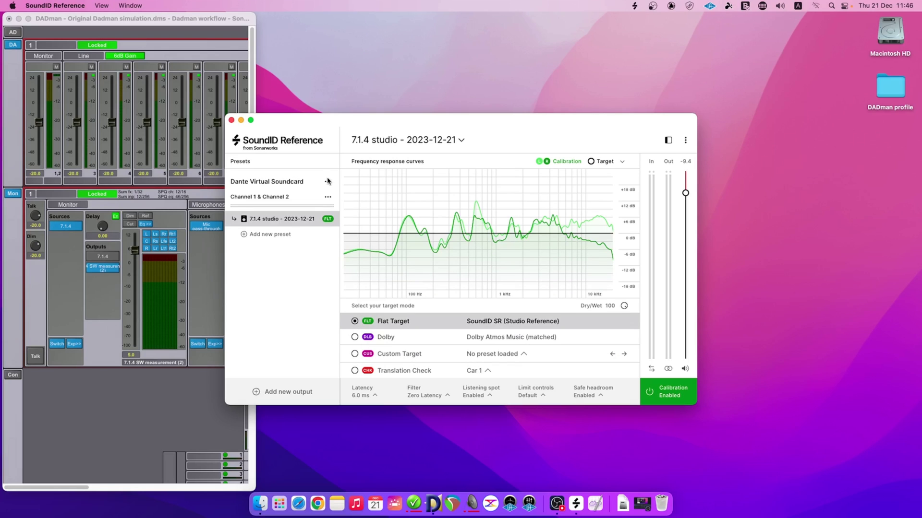
Begin exporting the 7.1.4 studio preset to AVID MTRX family with SPQ DSP as a DADman profile file.
{"action": "left_click", "coordinate": [328, 220]}
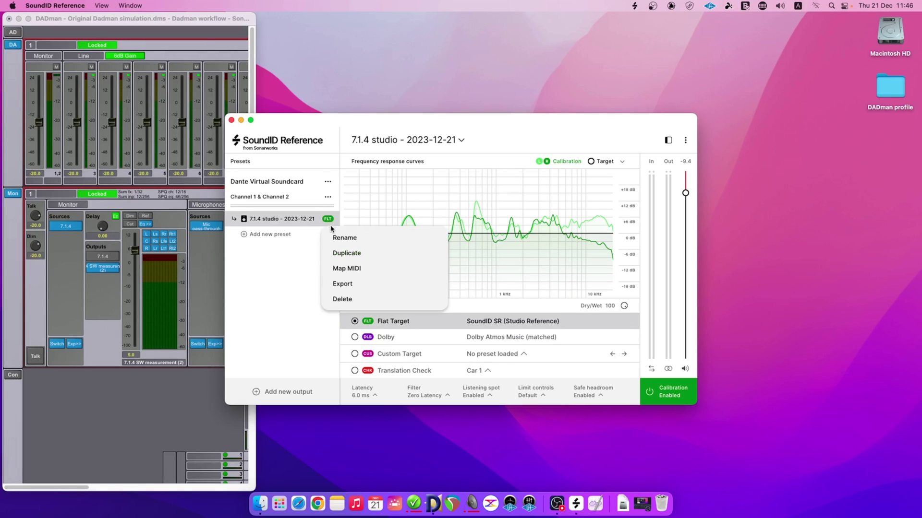
{"action": "left_click", "coordinate": [341, 284]}
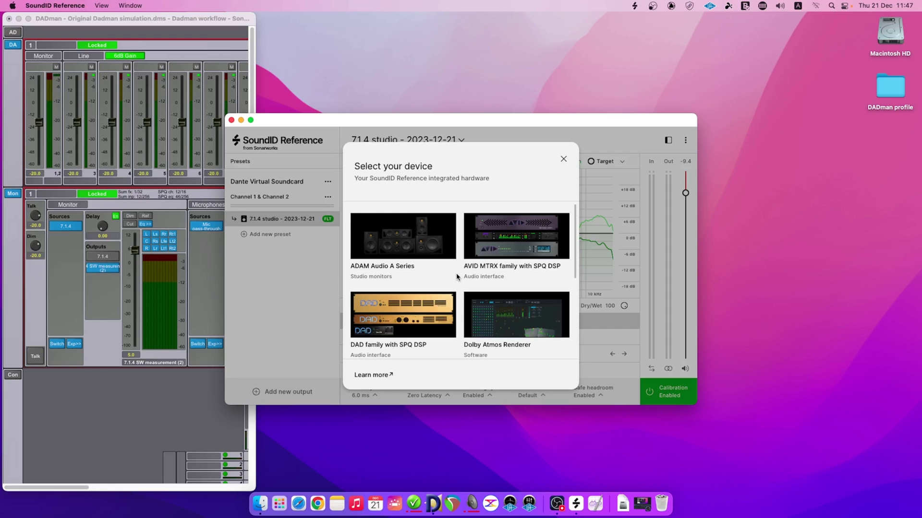
{"action": "left_click", "coordinate": [516, 246]}
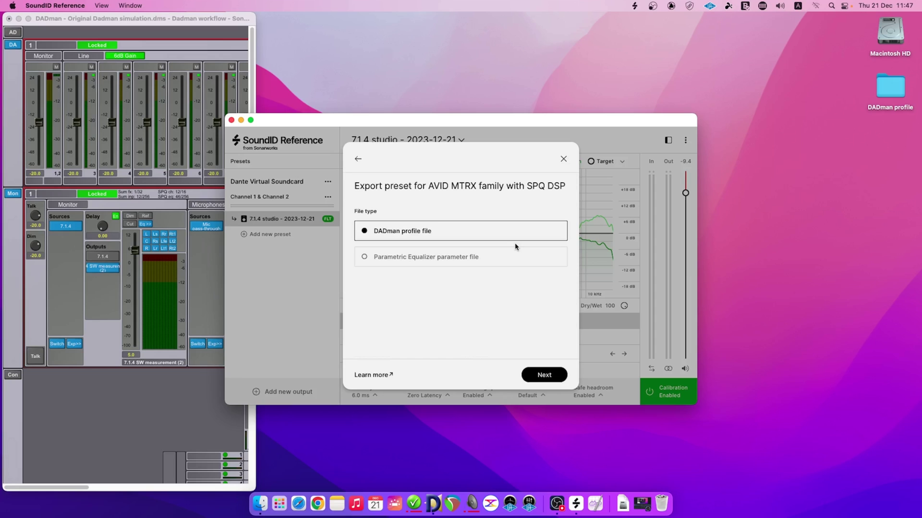
Get past the file type step, quitting DADman with Cmd+Q as the export requires.
{"action": "left_click", "coordinate": [533, 377]}
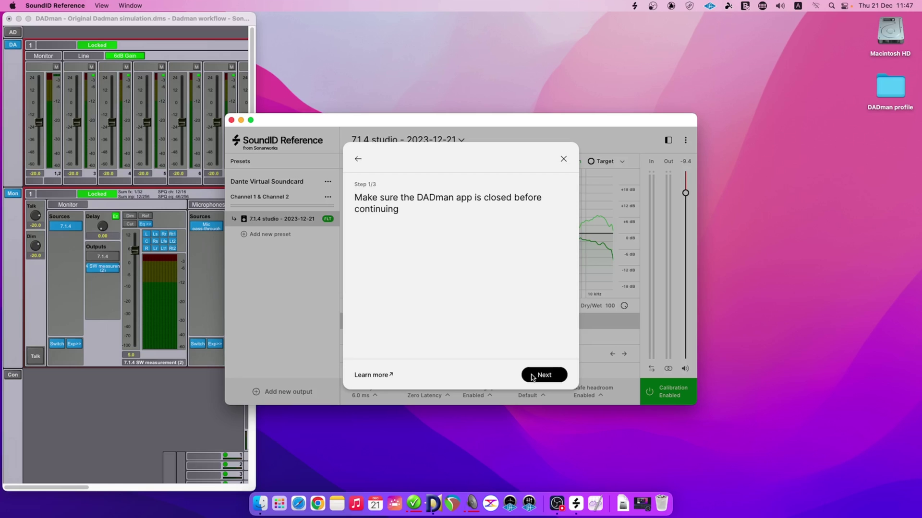
{"action": "left_click", "coordinate": [211, 22]}
{"action": "key", "text": "super+q"}
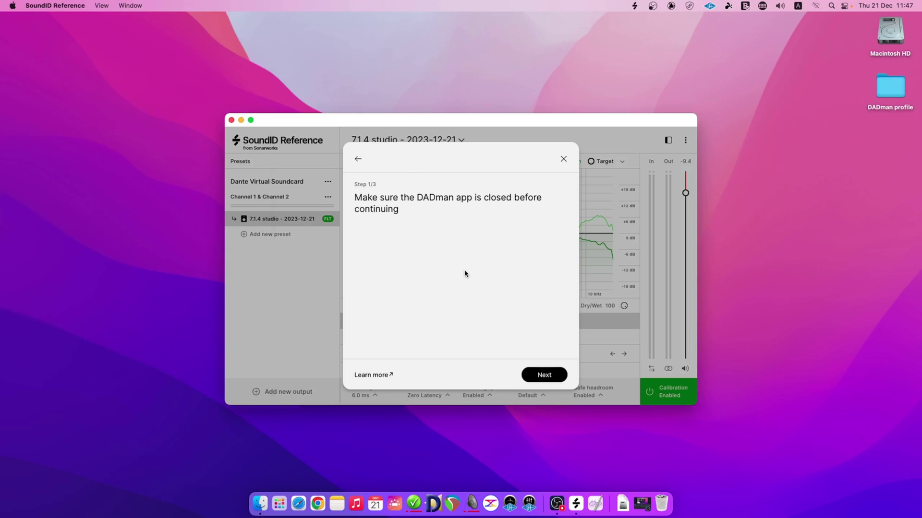
{"action": "left_click", "coordinate": [532, 375]}
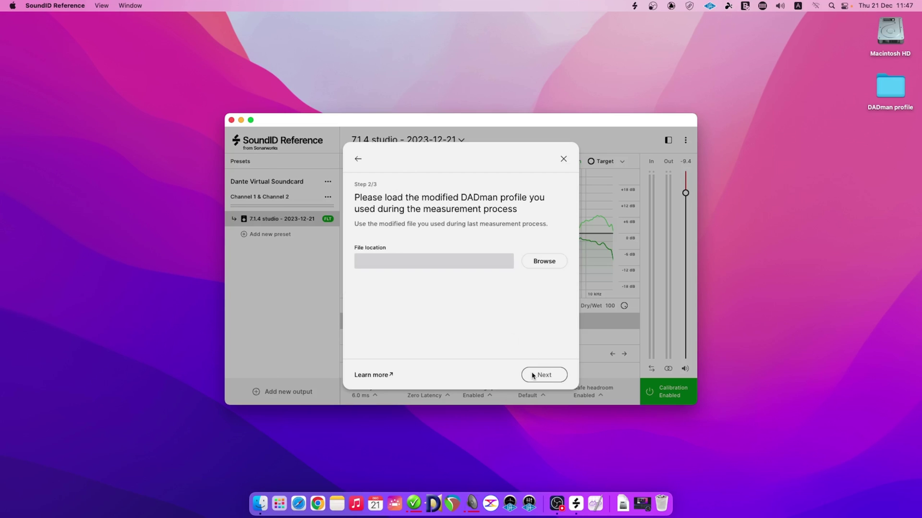
Load Desktop > DADman profile > 'Dadman workflow - Sonarworks.dmprof' as the export file location.
{"action": "left_click", "coordinate": [536, 265]}
{"action": "left_click", "coordinate": [243, 214]}
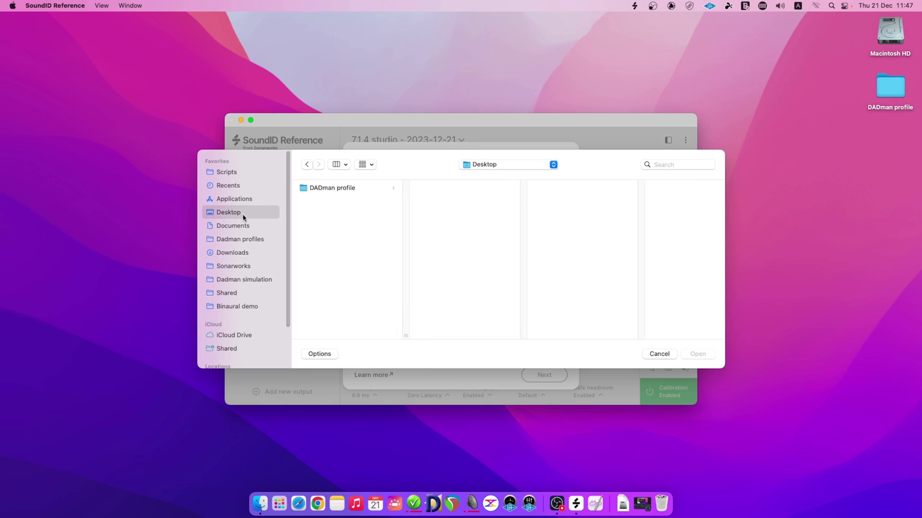
{"action": "left_click", "coordinate": [333, 188]}
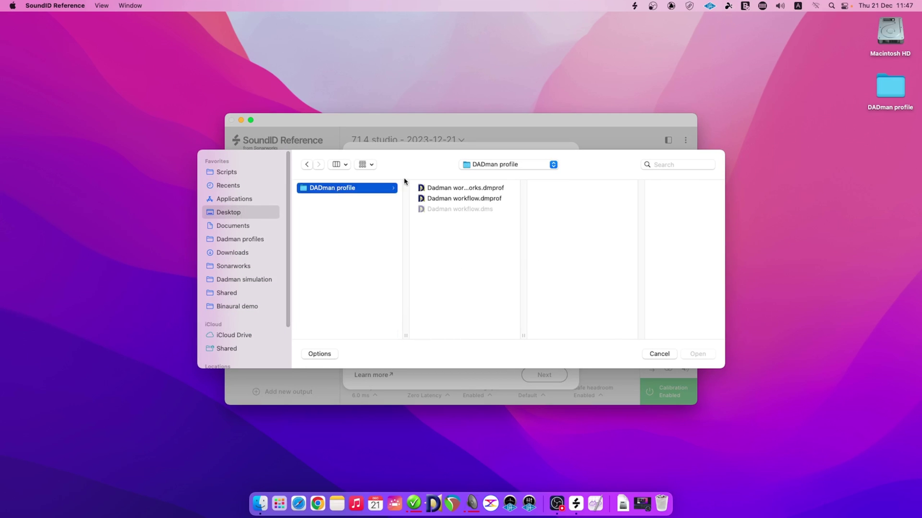
{"action": "left_click", "coordinate": [448, 188]}
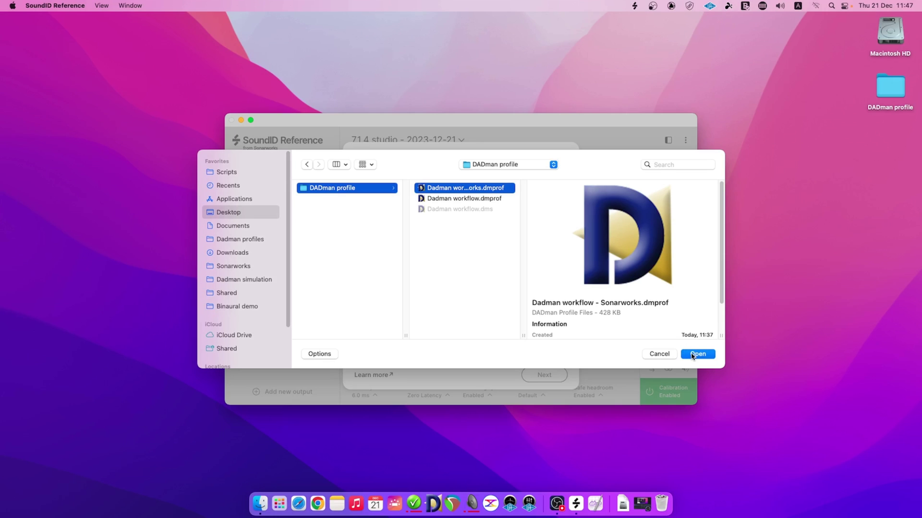
{"action": "left_click", "coordinate": [697, 354]}
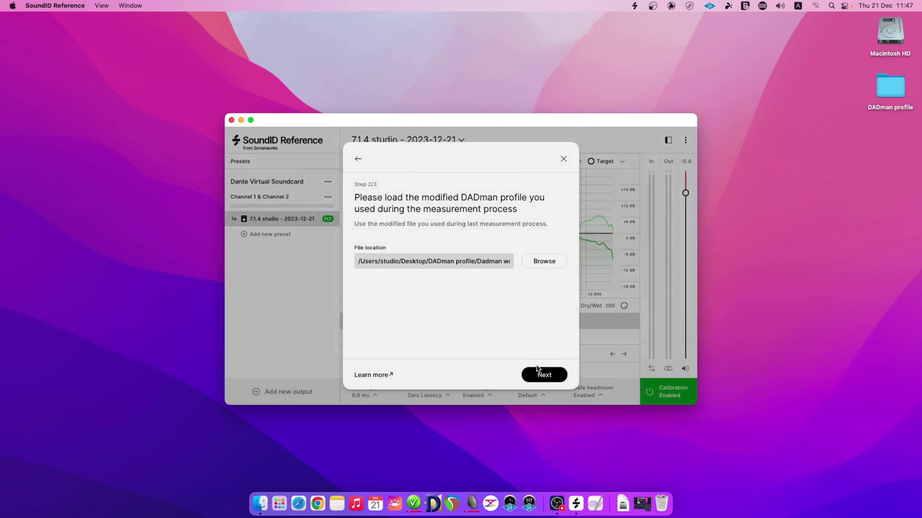
Export the preset into the DADman profile's Monitor output group container, leaving calibration disabled.
{"action": "left_click", "coordinate": [539, 372]}
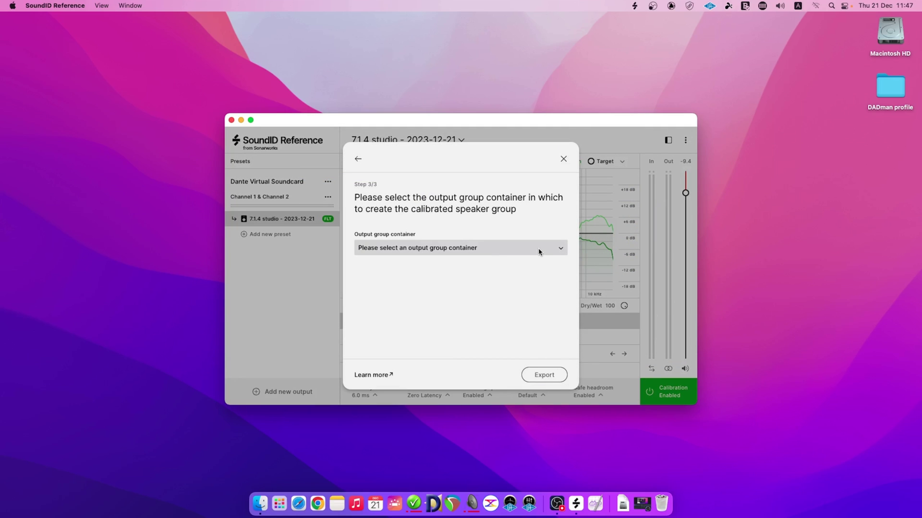
{"action": "left_click", "coordinate": [539, 250]}
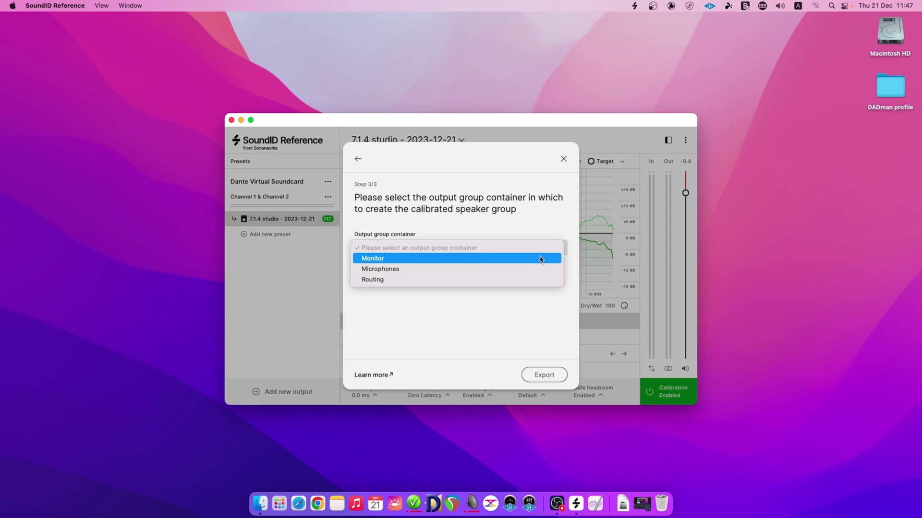
{"action": "left_click", "coordinate": [540, 260]}
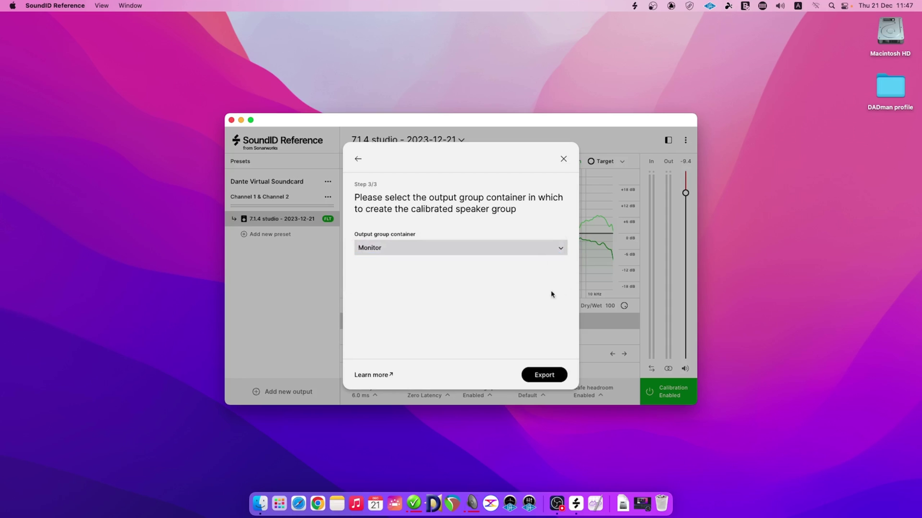
{"action": "left_click", "coordinate": [544, 375]}
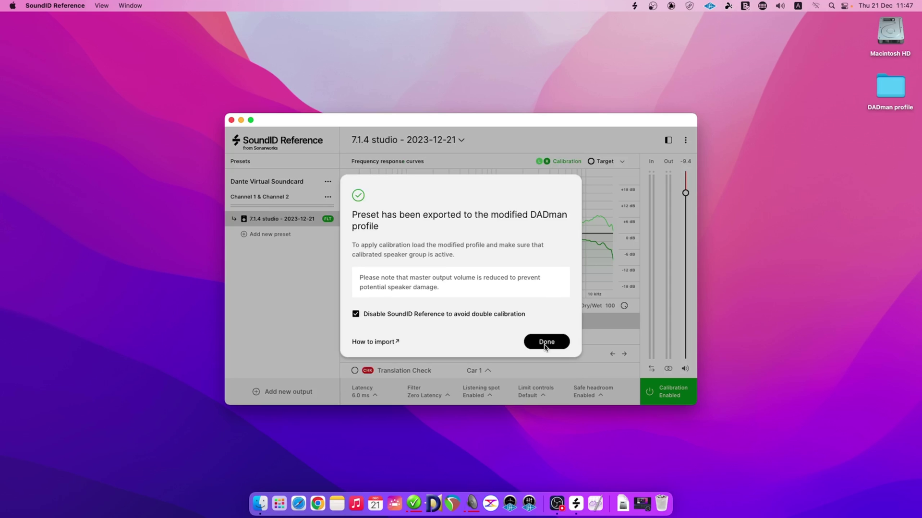
{"action": "left_click", "coordinate": [546, 342]}
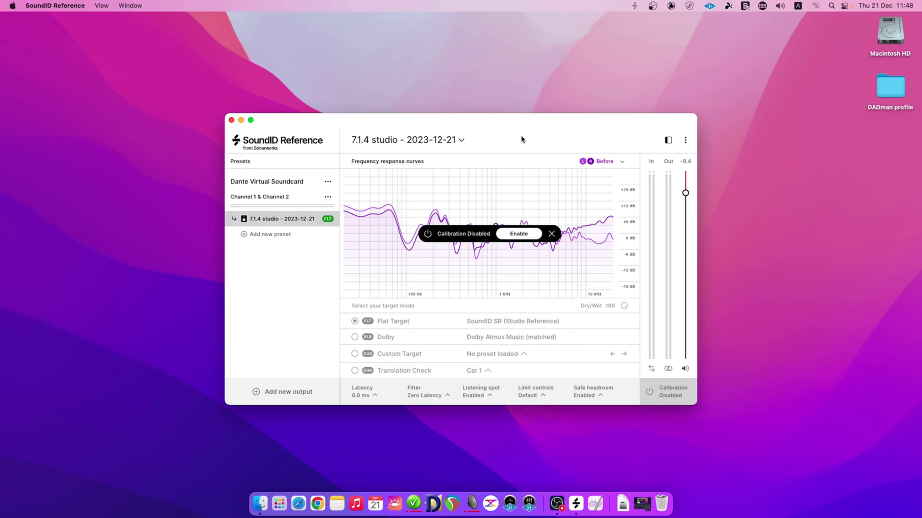
Quit SoundID Reference, relaunch DADman, widen its window and show the Monitor container's EQ.
{"action": "key", "text": "super+q"}
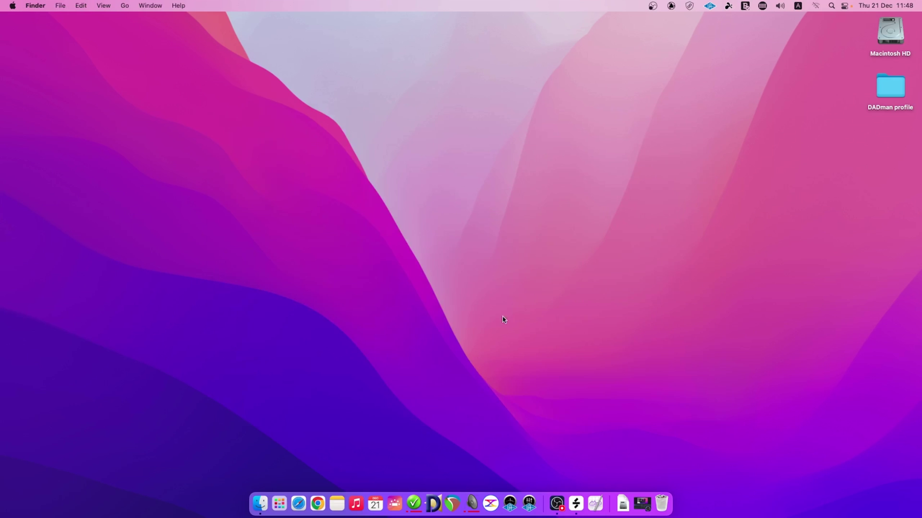
{"action": "left_click", "coordinate": [432, 502]}
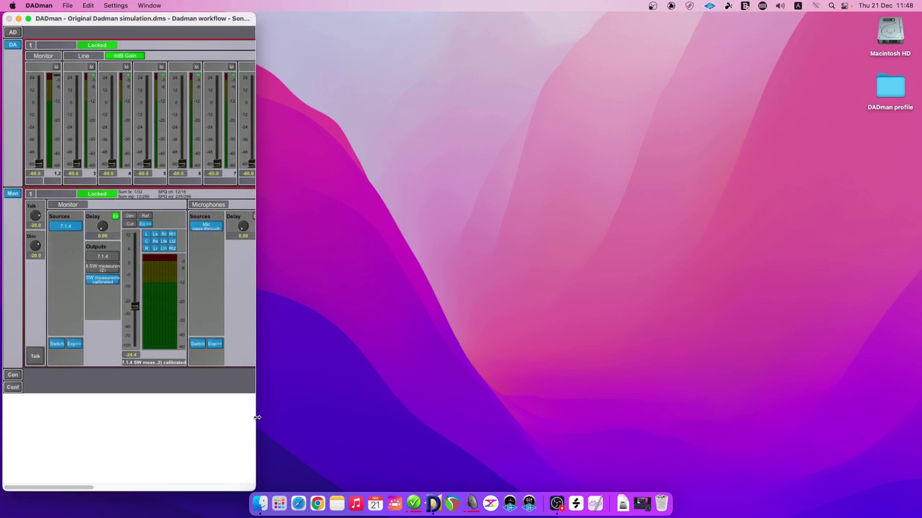
{"action": "left_click_drag", "start_coordinate": [257, 418], "coordinate": [574, 404]}
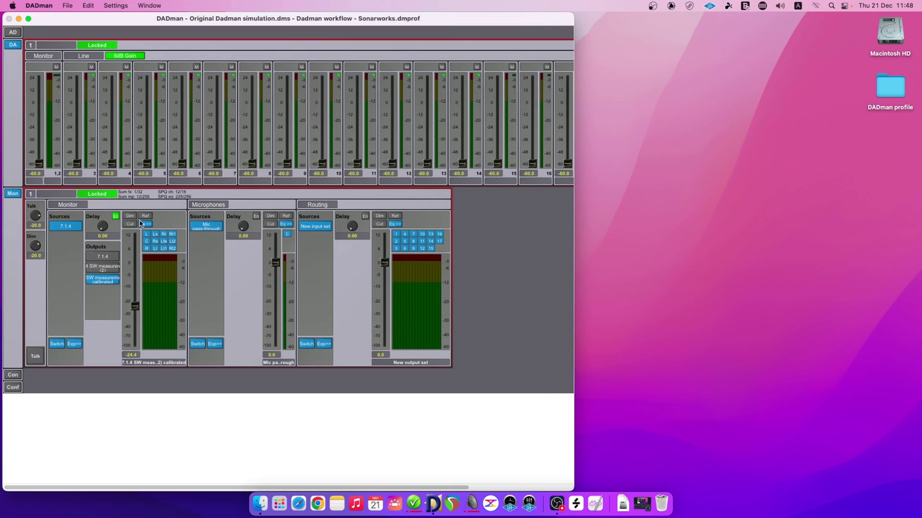
{"action": "left_click", "coordinate": [144, 225]}
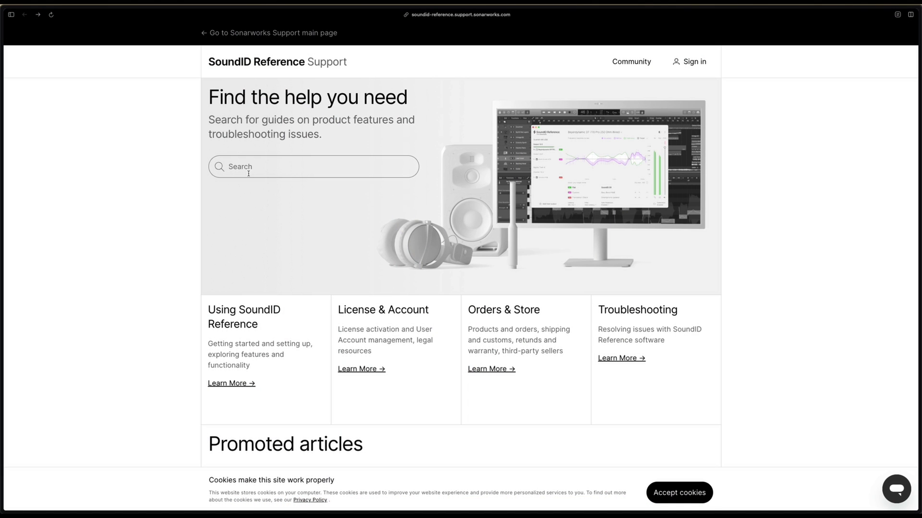
Search the support site for 'group is not a channel group' and scroll through the 14 results.
{"action": "left_click", "coordinate": [245, 169]}
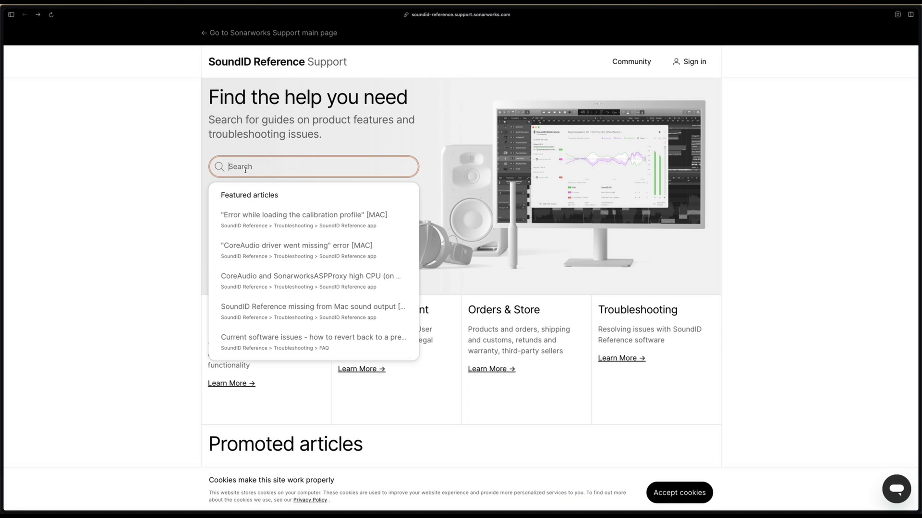
{"action": "type", "text": "group is not a channe"}
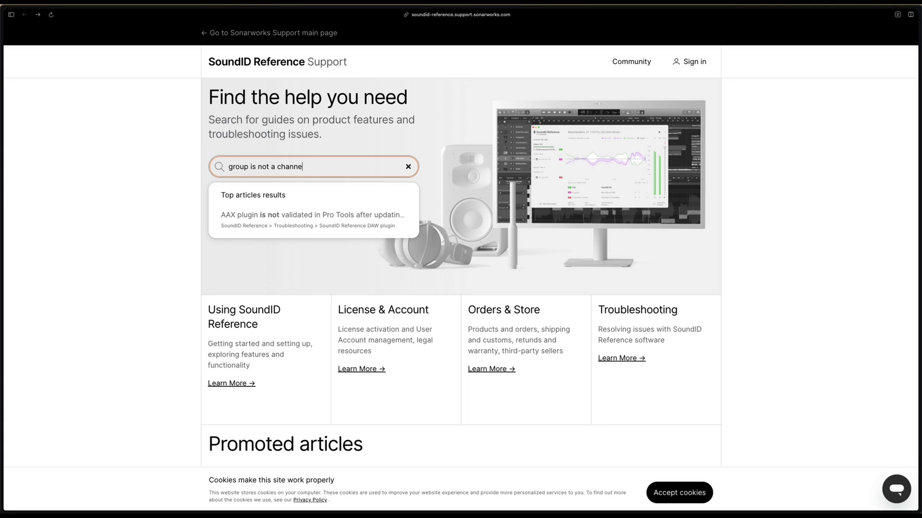
{"action": "type", "text": "l group"}
{"action": "key", "text": "Return"}
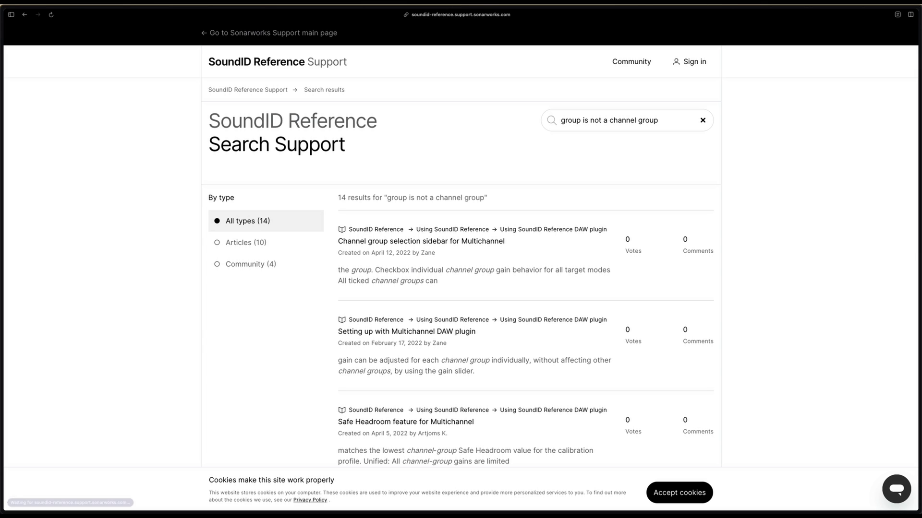
{"action": "scroll", "coordinate": [336, 200], "scroll_direction": "down", "scroll_amount": 5}
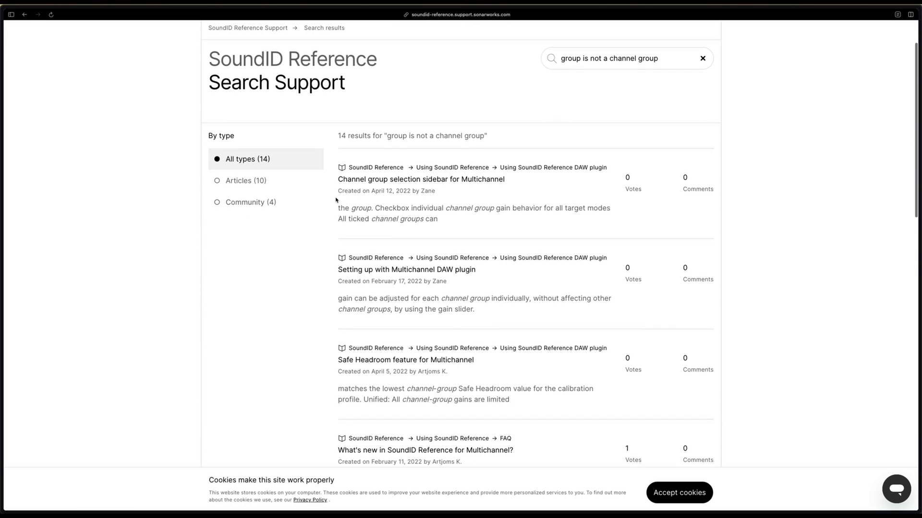
{"action": "scroll", "coordinate": [336, 200], "scroll_direction": "down", "scroll_amount": 5}
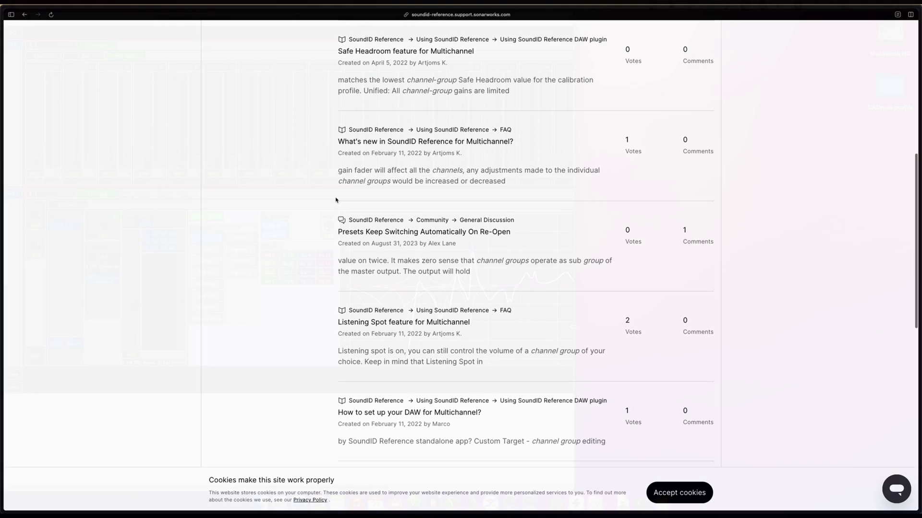